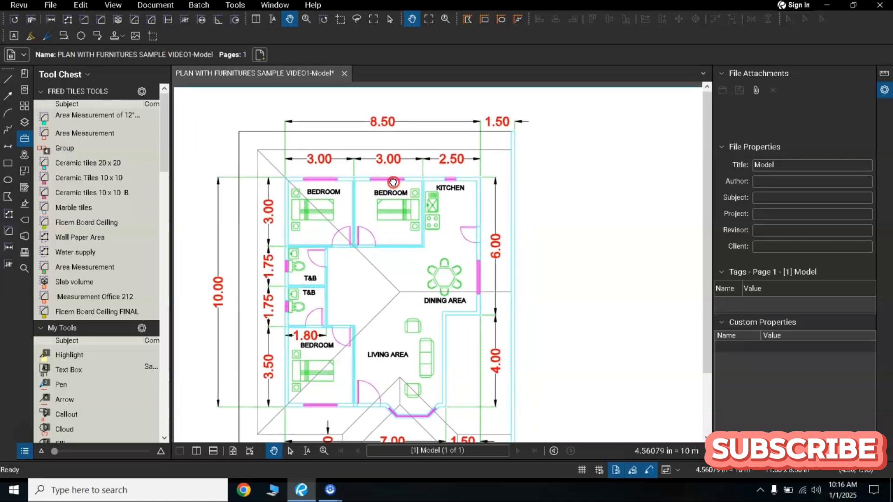
# - Examine the floor plan's room layout and its overall and room dimensions
pyautogui.scroll(1, 427, 180)
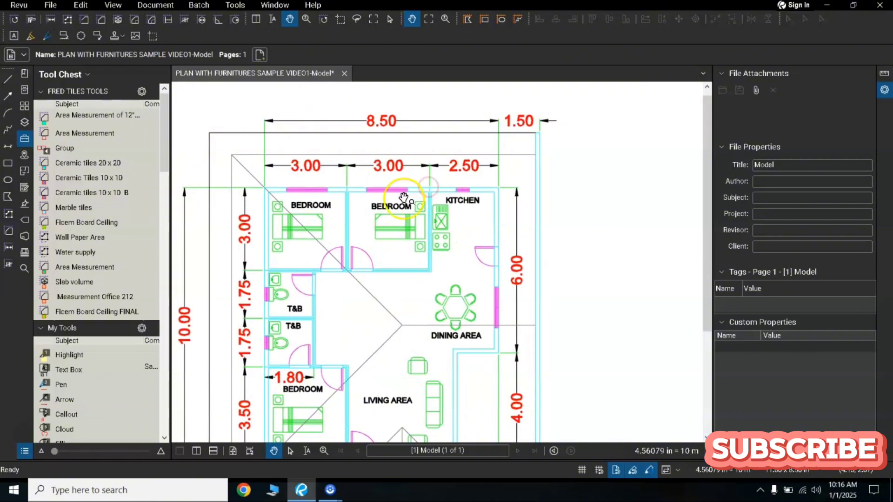
pyautogui.scroll(-1, 380, 204)
pyautogui.scroll(-1, 390, 205)
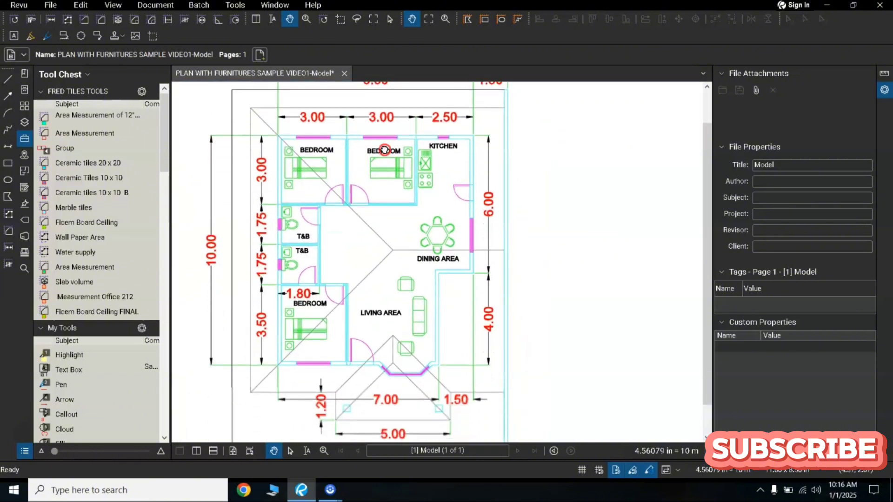
pyautogui.scroll(2, 369, 199)
pyautogui.scroll(-1, 381, 212)
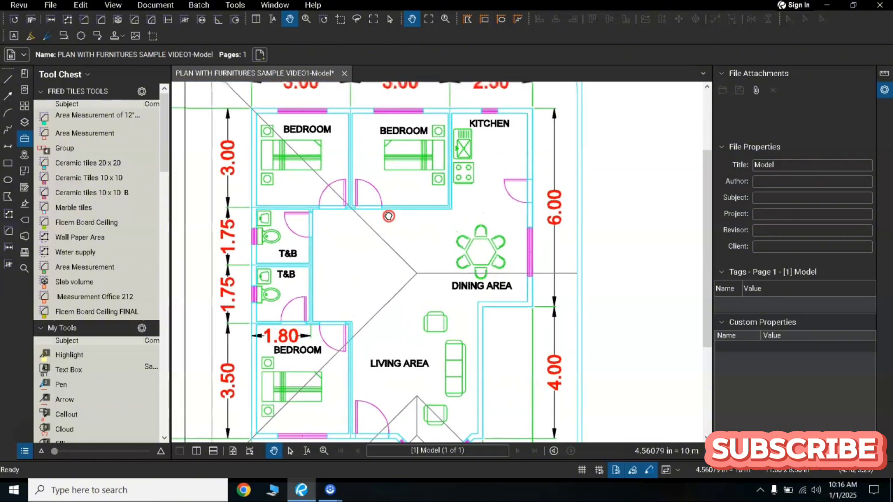
pyautogui.scroll(-2, 393, 200)
pyautogui.scroll(1, 402, 189)
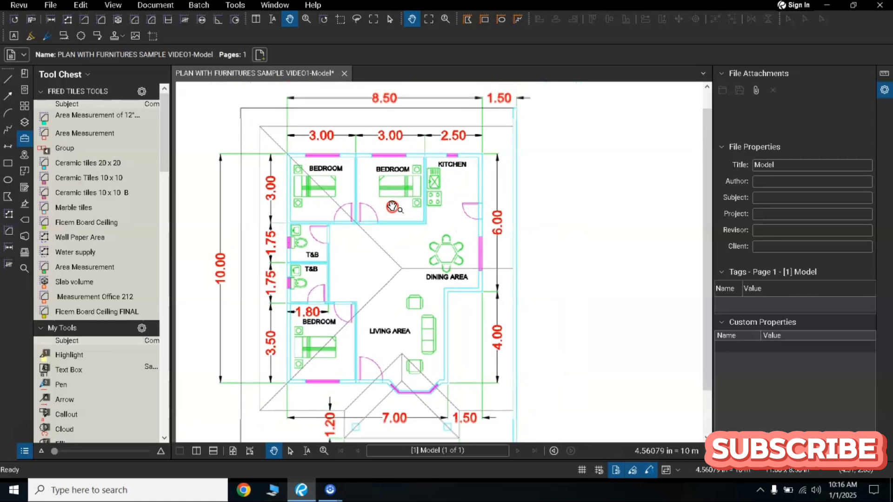
pyautogui.scroll(1, 408, 191)
pyautogui.moveTo(410, 192); pyautogui.dragTo(407, 201)
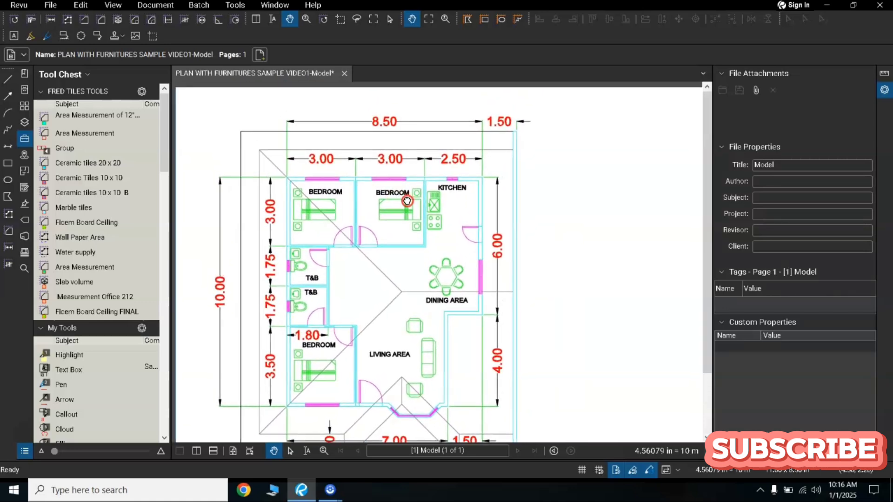
pyautogui.scroll(1, 392, 242)
pyautogui.scroll(-1, 381, 248)
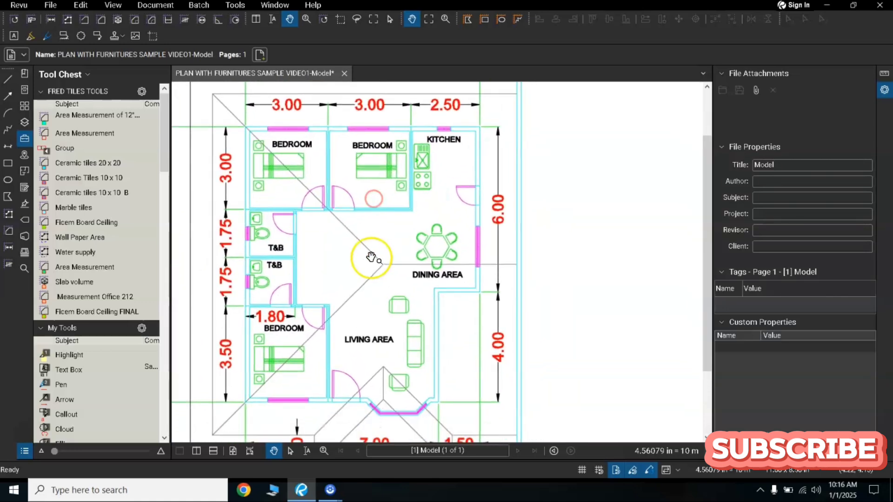
pyautogui.scroll(1, 360, 283)
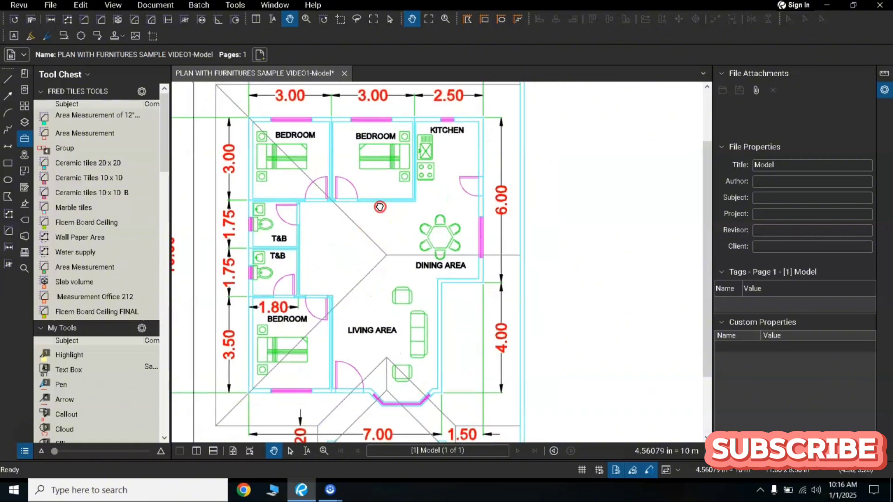
pyautogui.scroll(-1, 375, 215)
pyautogui.moveTo(374, 215)
pyautogui.mouseDown()
pyautogui.moveTo(390, 234)
pyautogui.moveTo(376, 217)
pyautogui.mouseUp()
pyautogui.scroll(-1, 390, 234)
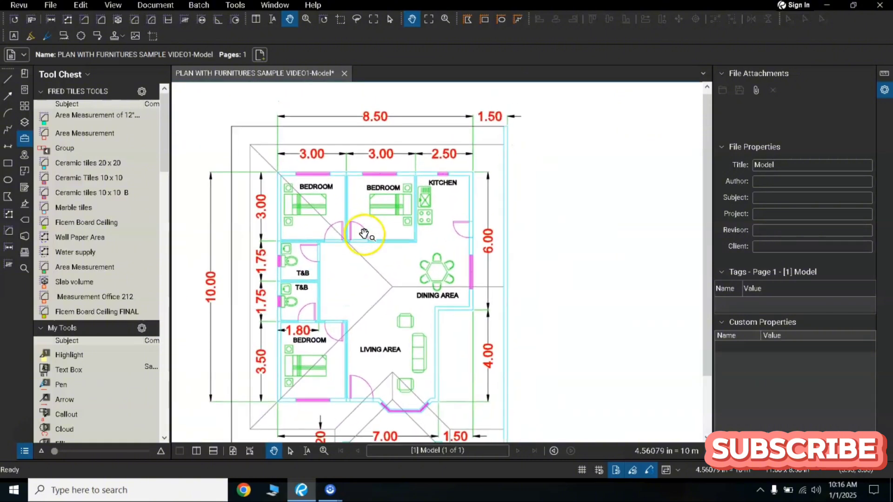
pyautogui.scroll(1, 364, 234)
pyautogui.moveTo(378, 225); pyautogui.dragTo(403, 200)
pyautogui.scroll(-1, 400, 214)
pyautogui.scroll(1, 373, 207)
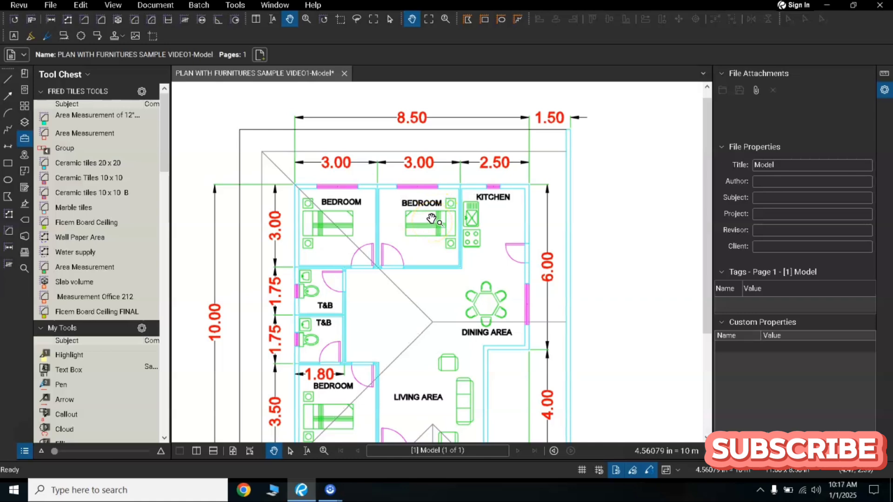
pyautogui.moveTo(434, 208)
pyautogui.mouseDown()
pyautogui.moveTo(395, 194)
pyautogui.moveTo(425, 219)
pyautogui.mouseUp()
pyautogui.scroll(-2, 429, 193)
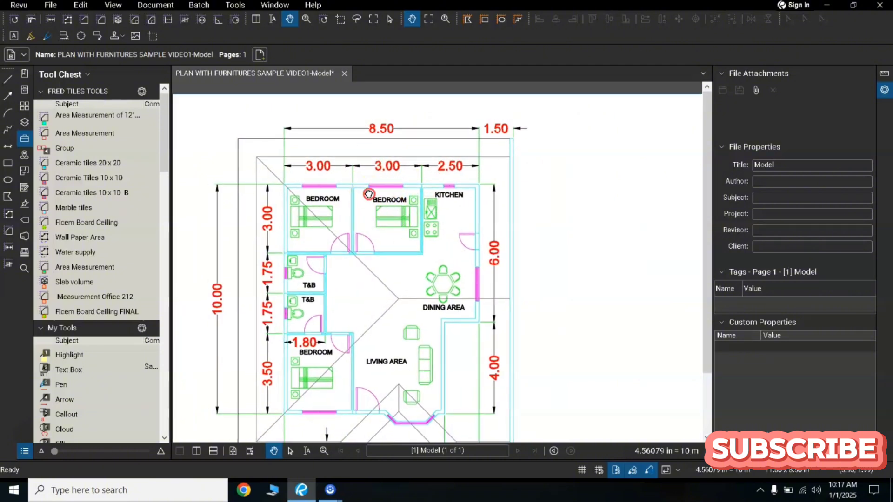
pyautogui.scroll(1, 395, 193)
pyautogui.moveTo(395, 194); pyautogui.dragTo(413, 180)
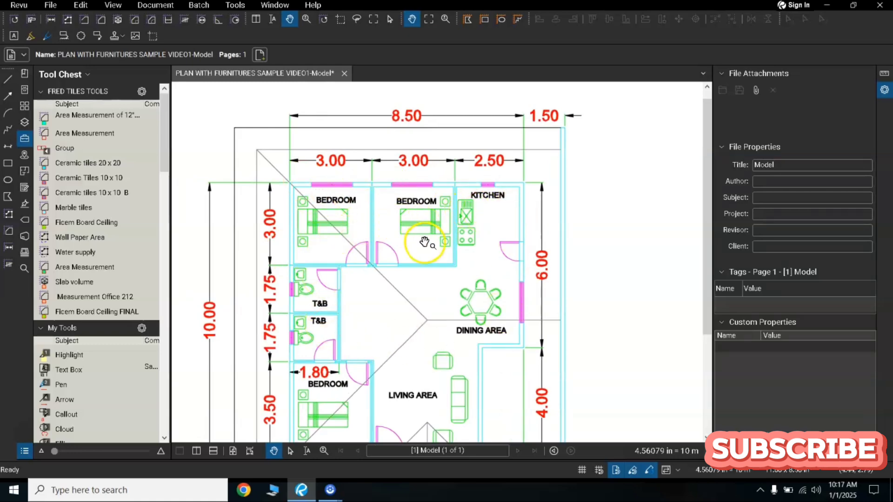
pyautogui.scroll(2, 398, 226)
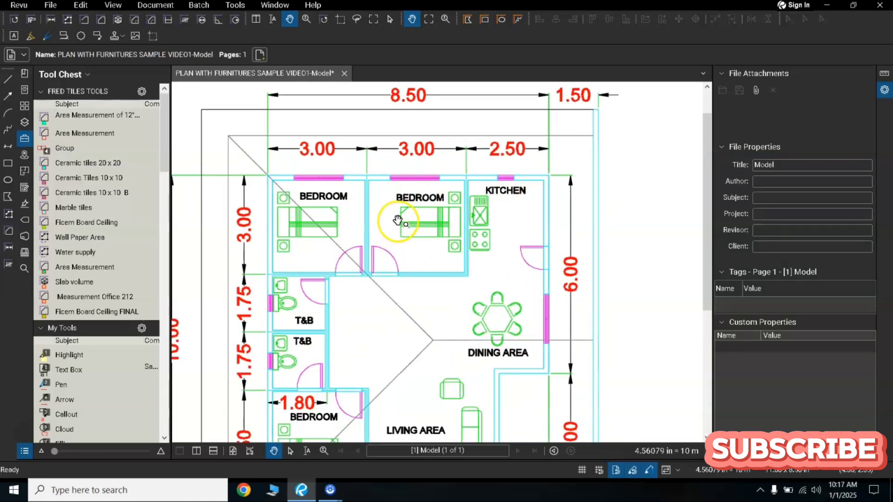
pyautogui.moveTo(405, 190); pyautogui.dragTo(438, 206)
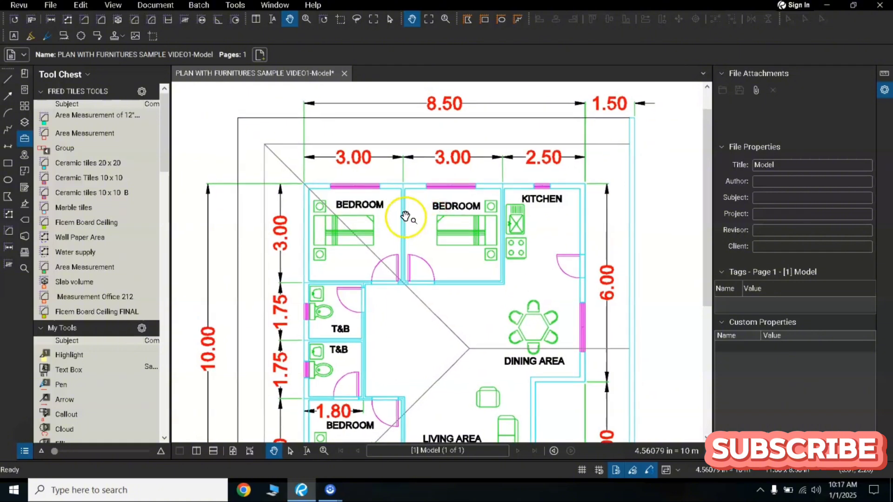
pyautogui.scroll(-1, 411, 216)
pyautogui.moveTo(424, 205); pyautogui.dragTo(408, 206)
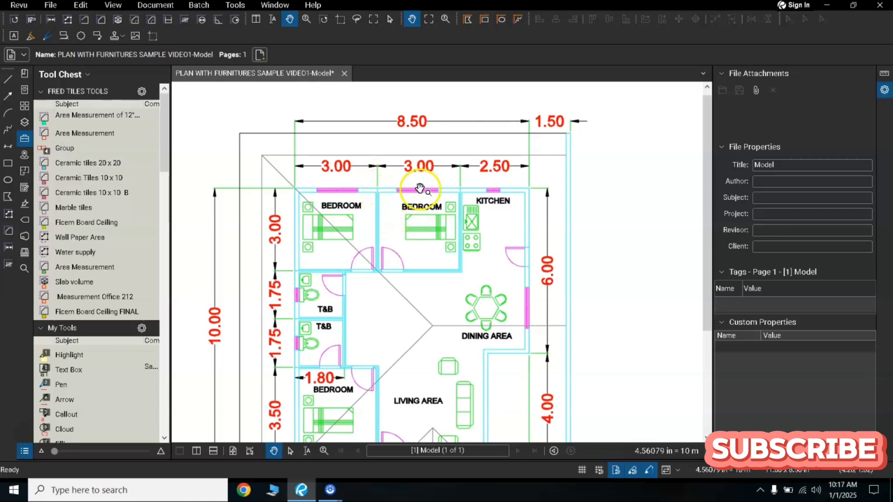
pyautogui.moveTo(419, 189); pyautogui.dragTo(403, 217)
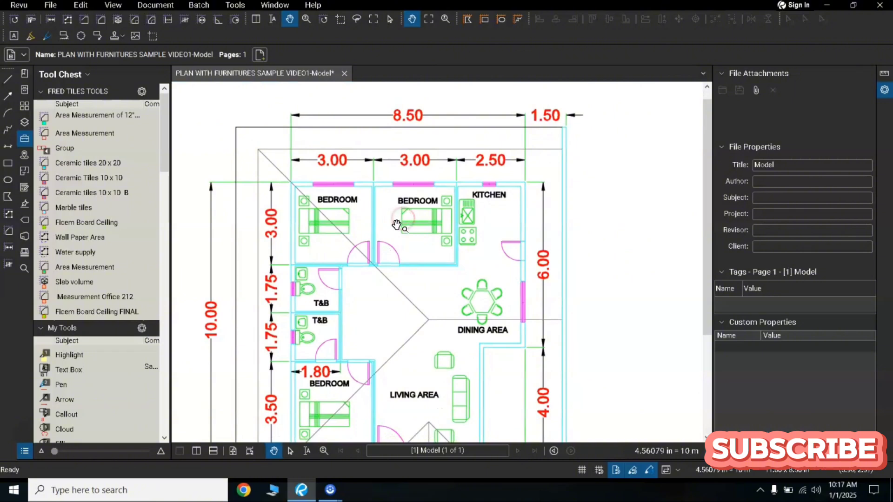
pyautogui.scroll(2, 397, 225)
pyautogui.scroll(-2, 396, 225)
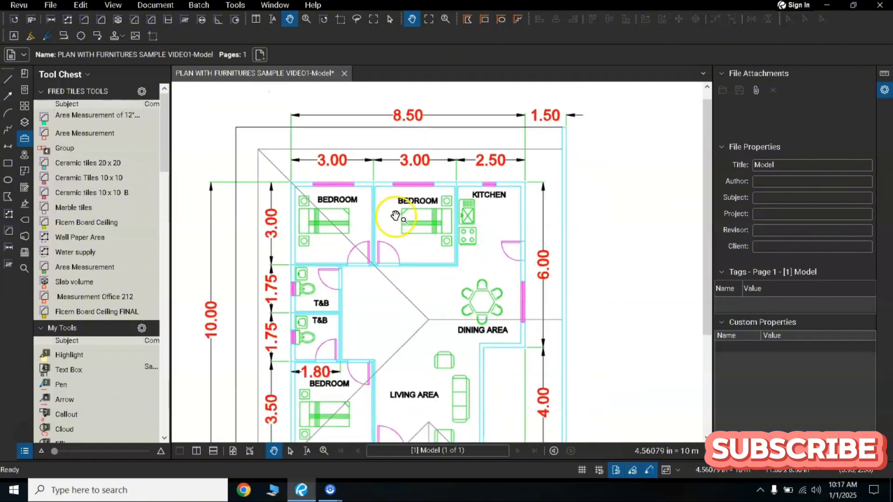
pyautogui.moveTo(395, 215); pyautogui.dragTo(404, 213)
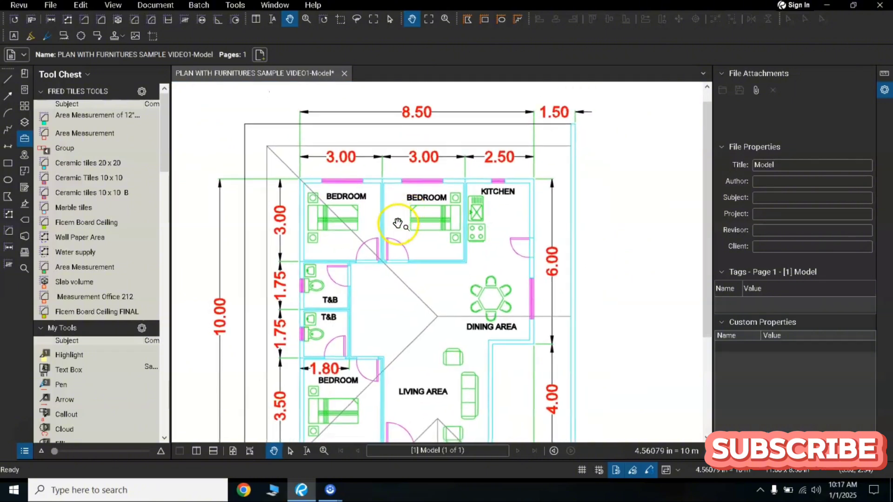
pyautogui.moveTo(401, 231); pyautogui.dragTo(392, 208)
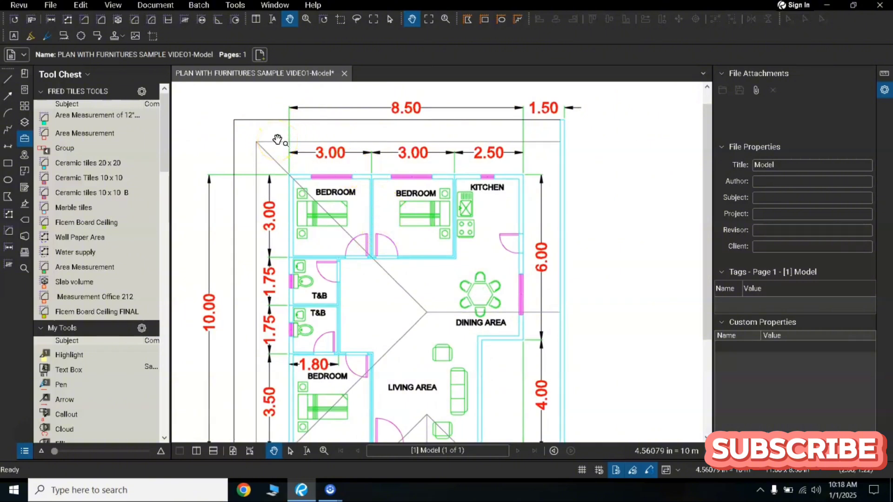
pyautogui.moveTo(282, 136); pyautogui.dragTo(280, 146)
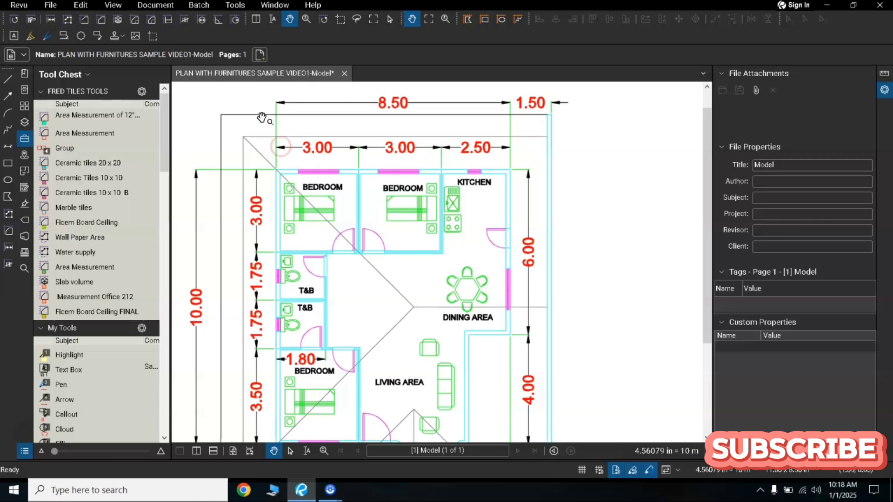
# - Open the measurement scale settings for the current page and start calibrating a custom scale
pyautogui.click(233, 5)
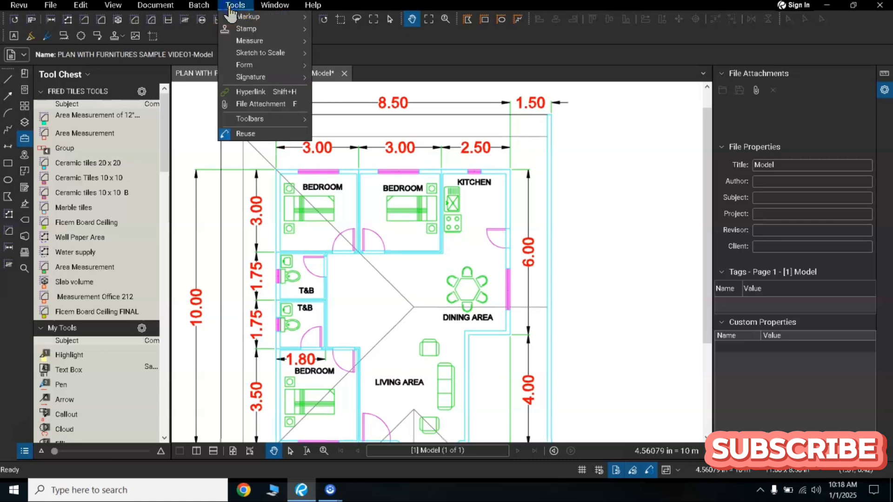
pyautogui.moveTo(244, 43)
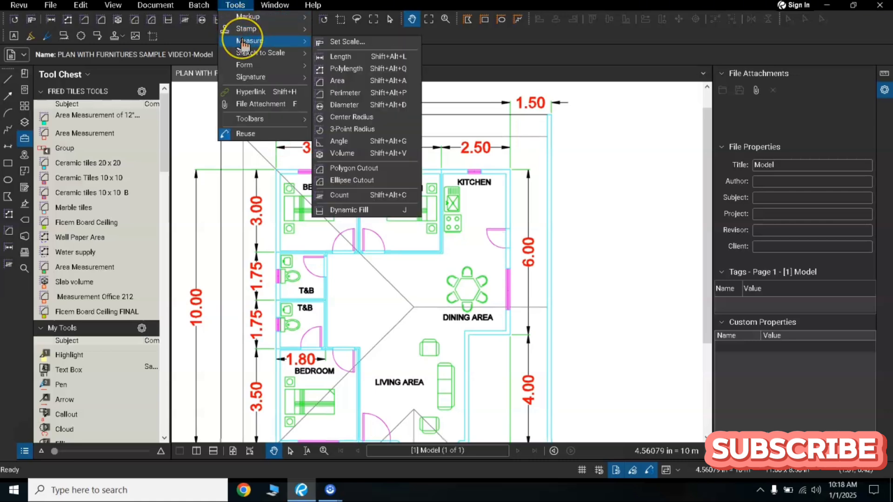
pyautogui.click(347, 42)
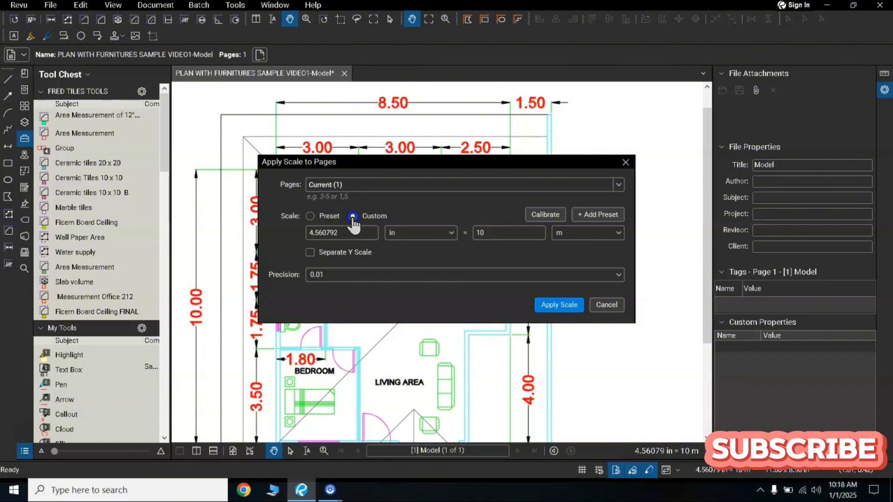
pyautogui.click(544, 215)
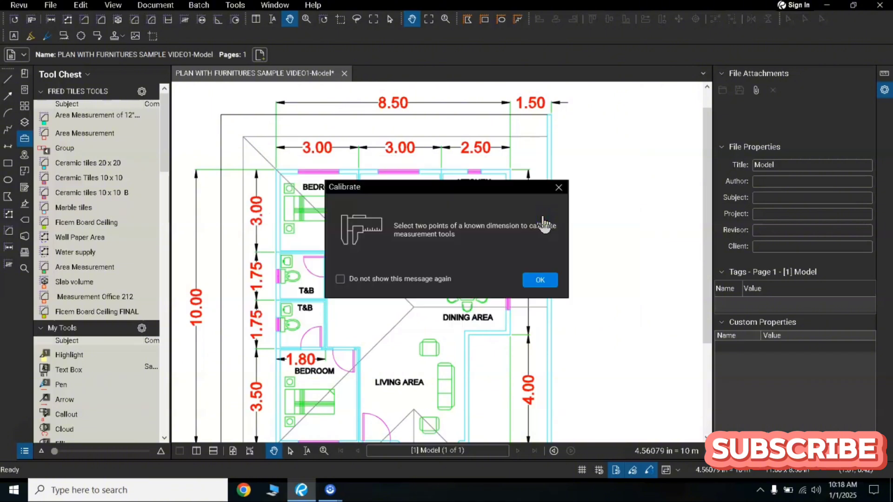
pyautogui.click(539, 280)
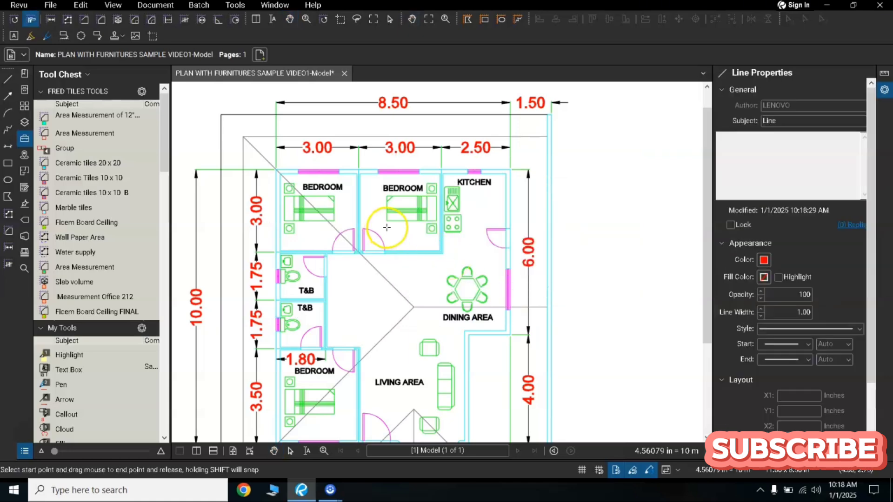
# - Pick the upper and lower ends of the vertical 10.00 dimension line as the two calibration points
pyautogui.click(387, 227)
pyautogui.scroll(-3, 386, 227)
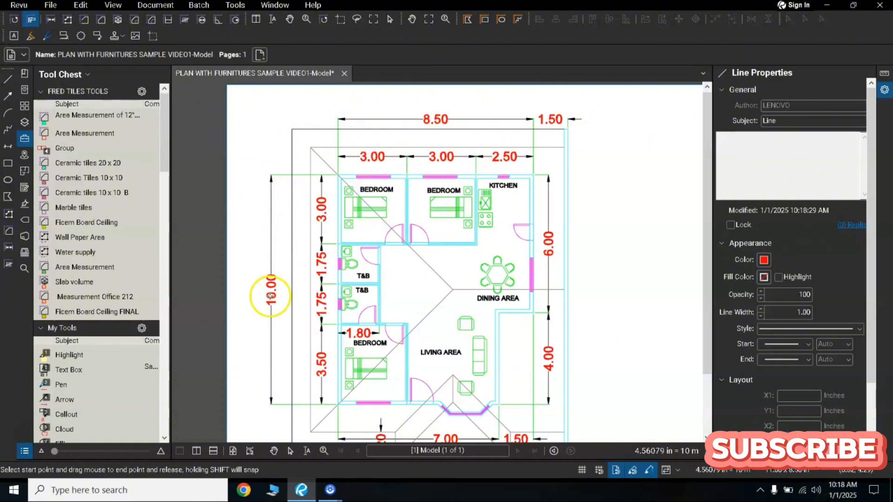
pyautogui.click(443, 319)
pyautogui.scroll(-3, 461, 326)
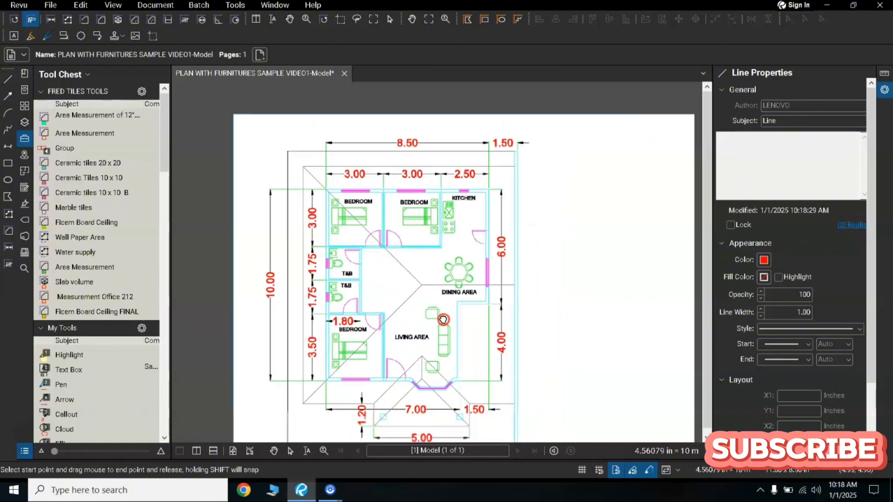
pyautogui.scroll(3, 473, 291)
pyautogui.scroll(-1, 465, 279)
pyautogui.click(459, 267)
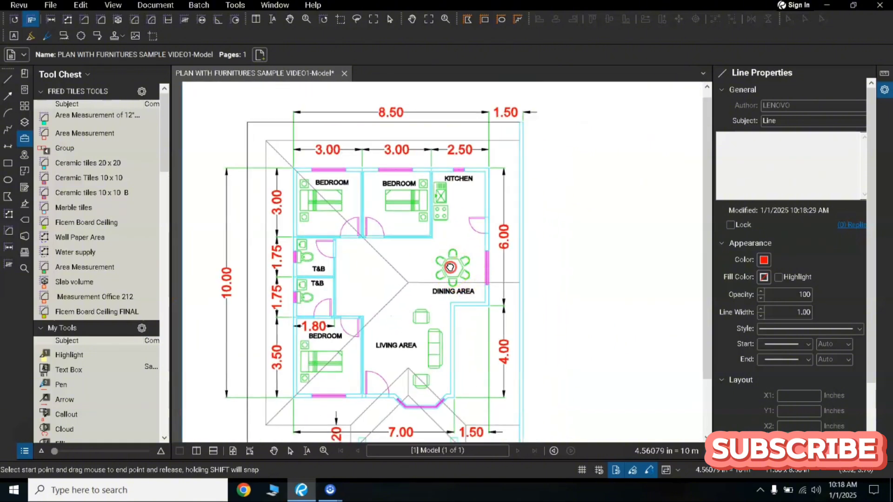
pyautogui.scroll(-2, 459, 270)
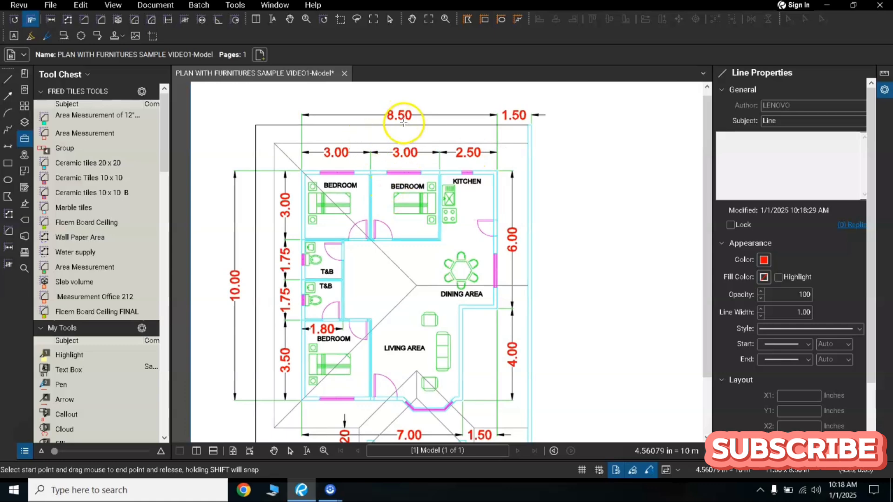
pyautogui.moveTo(279, 208); pyautogui.dragTo(262, 196)
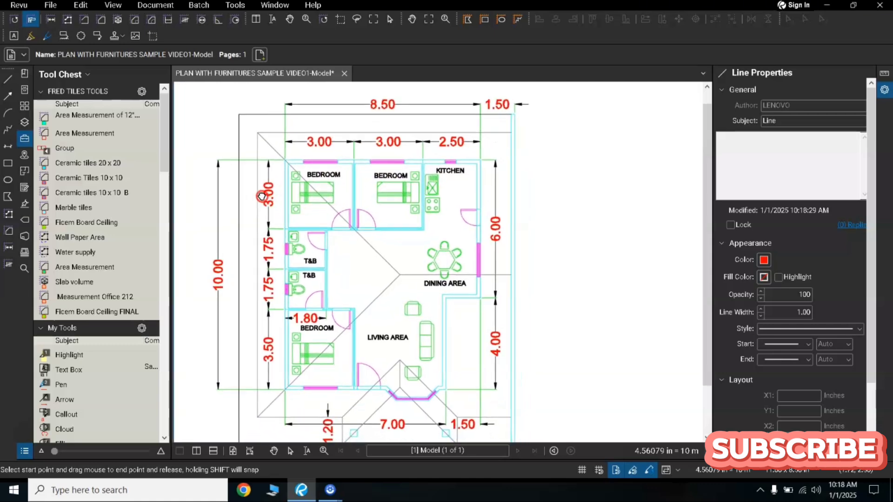
pyautogui.moveTo(280, 234); pyautogui.dragTo(276, 226)
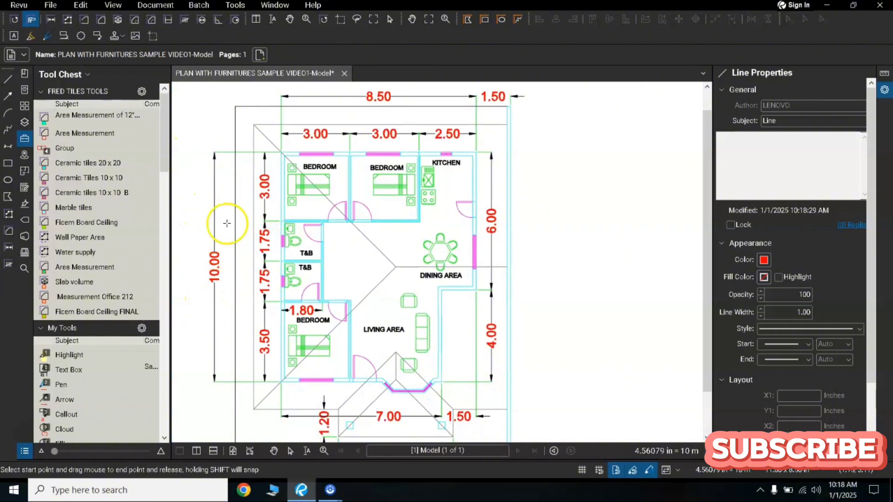
pyautogui.scroll(6, 205, 145)
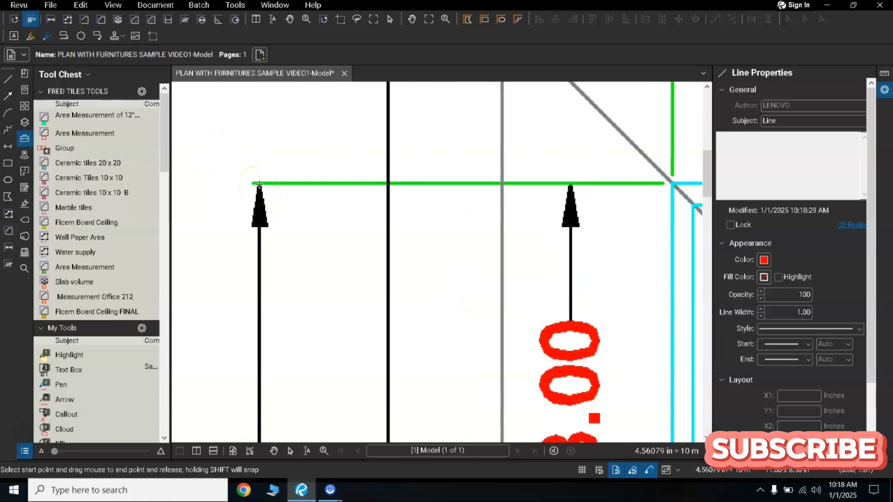
pyautogui.moveTo(260, 184); pyautogui.dragTo(346, 392)
pyautogui.scroll(-5, 187, 247)
pyautogui.scroll(-4, 339, 372)
pyautogui.scroll(6, 261, 390)
pyautogui.scroll(3, 343, 409)
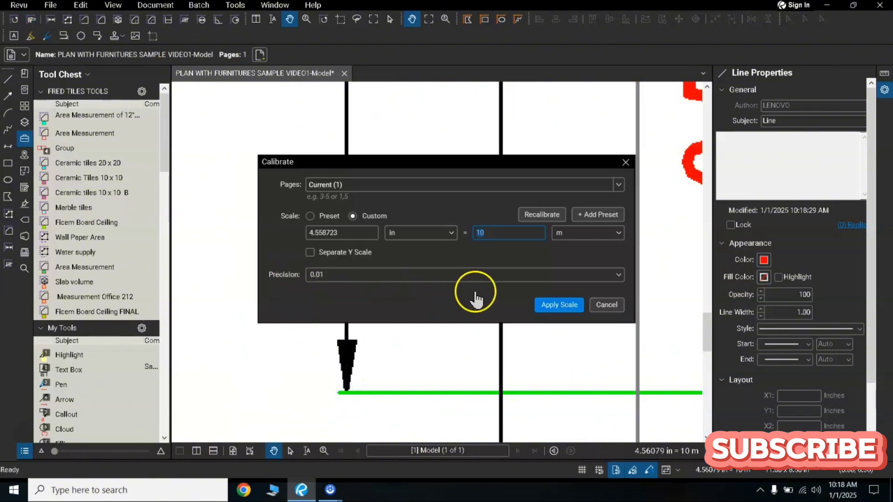
# - Set the real length of the calibration line to 10 m and apply the custom scale to the current page
pyautogui.click(618, 234)
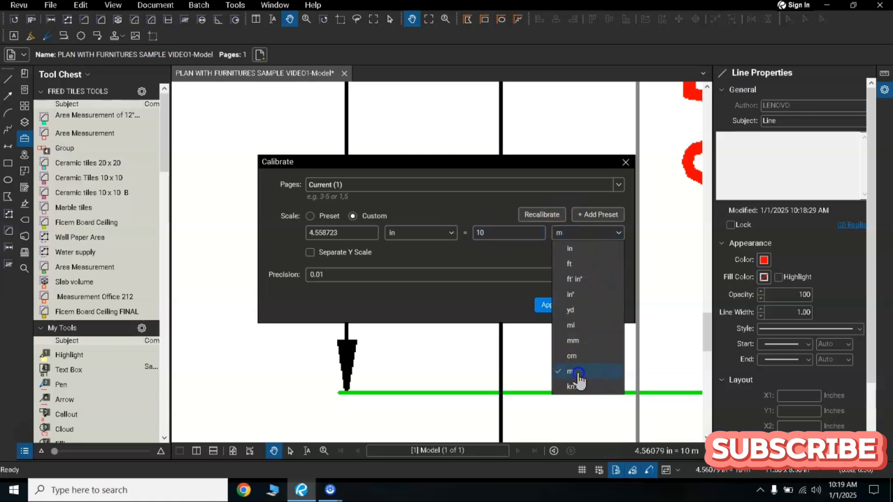
pyautogui.click(578, 372)
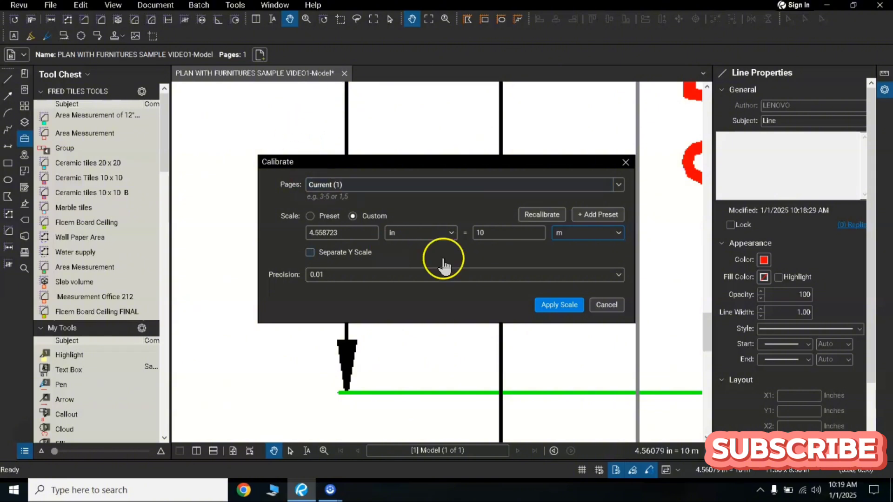
pyautogui.doubleClick(487, 233)
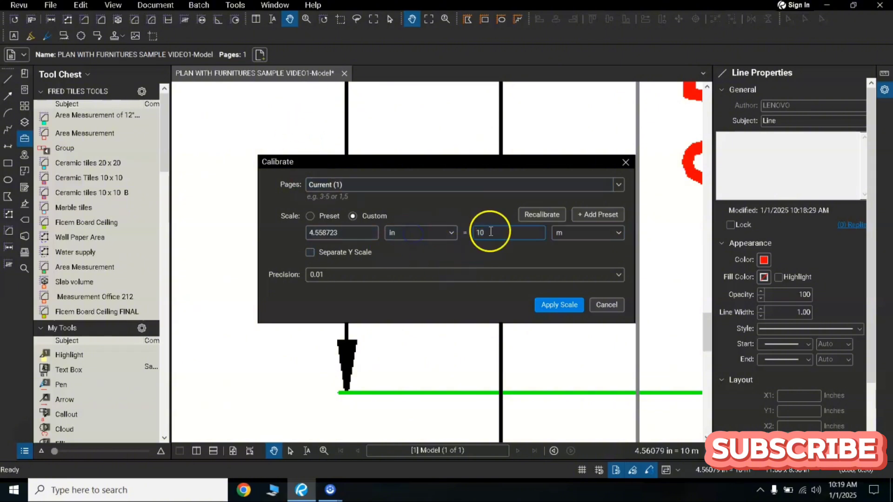
pyautogui.doubleClick(491, 238)
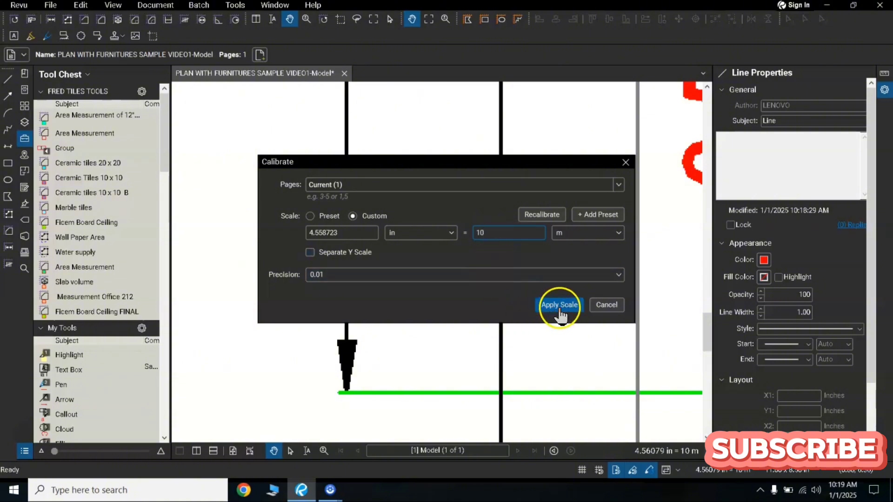
pyautogui.click(561, 307)
# - Measure the full length of the vertical 10.00 dimension line with the Length tool, placing the measurement beside it
pyautogui.scroll(-5, 567, 271)
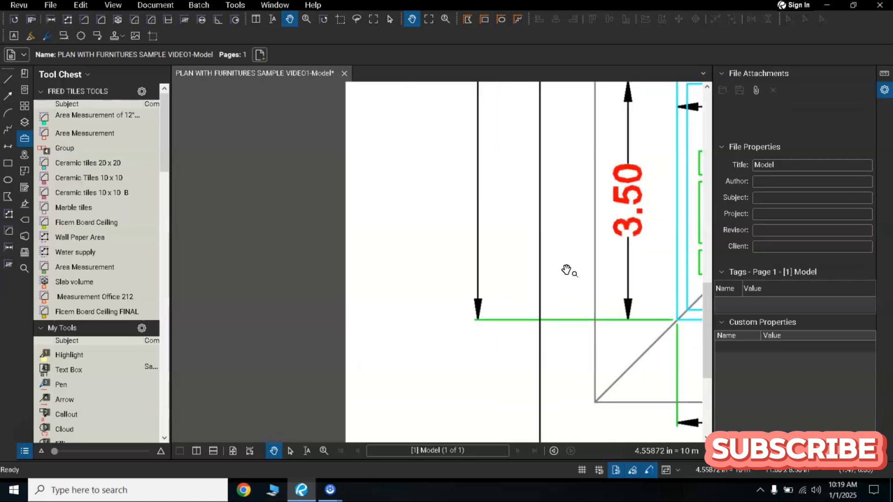
pyautogui.scroll(-2, 568, 205)
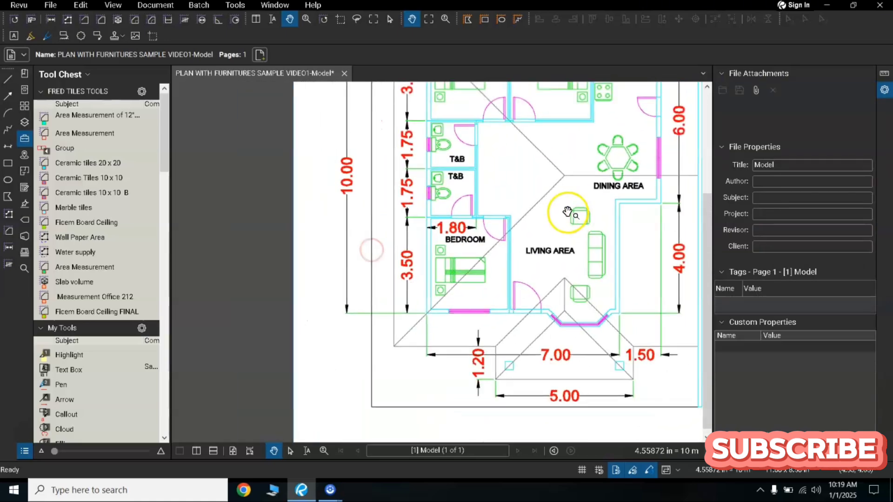
pyautogui.moveTo(567, 206); pyautogui.dragTo(474, 275)
pyautogui.scroll(-2, 474, 275)
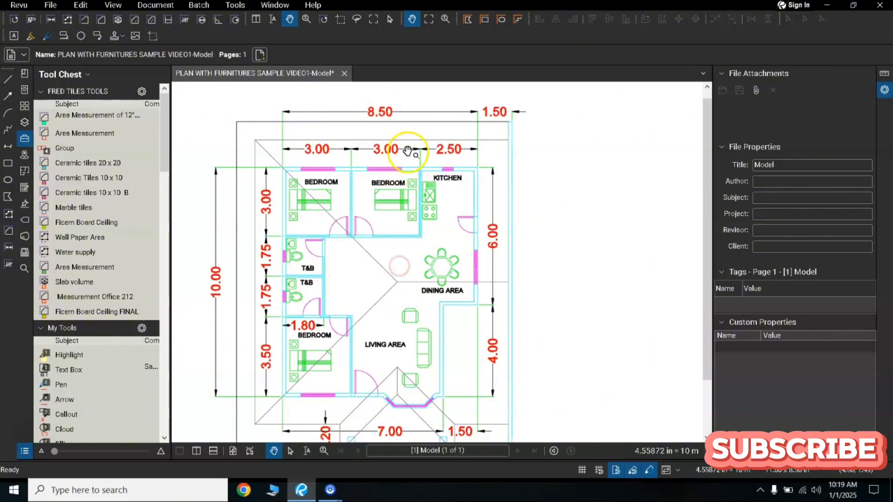
pyautogui.moveTo(287, 237); pyautogui.dragTo(288, 224)
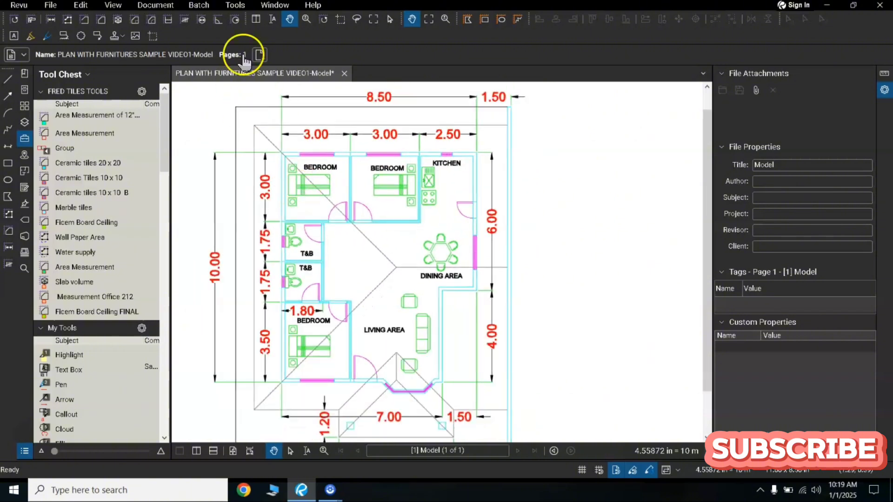
pyautogui.click(235, 6)
pyautogui.moveTo(263, 46)
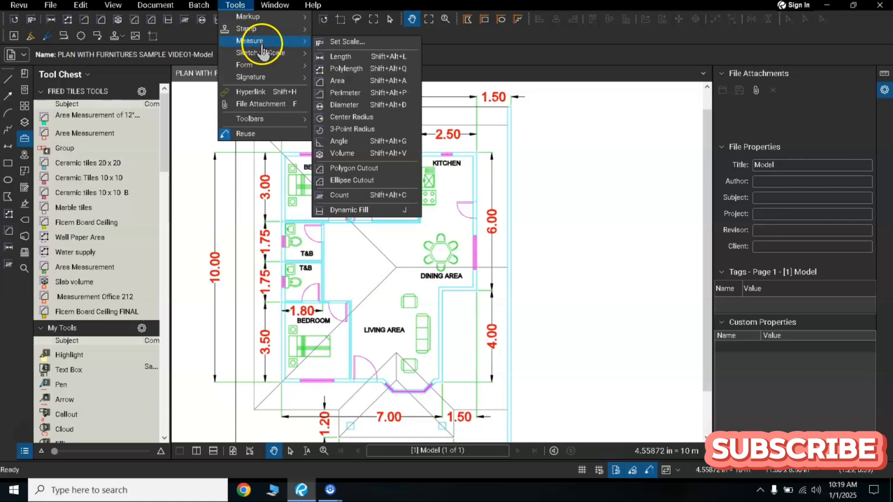
pyautogui.click(343, 58)
pyautogui.scroll(5, 207, 156)
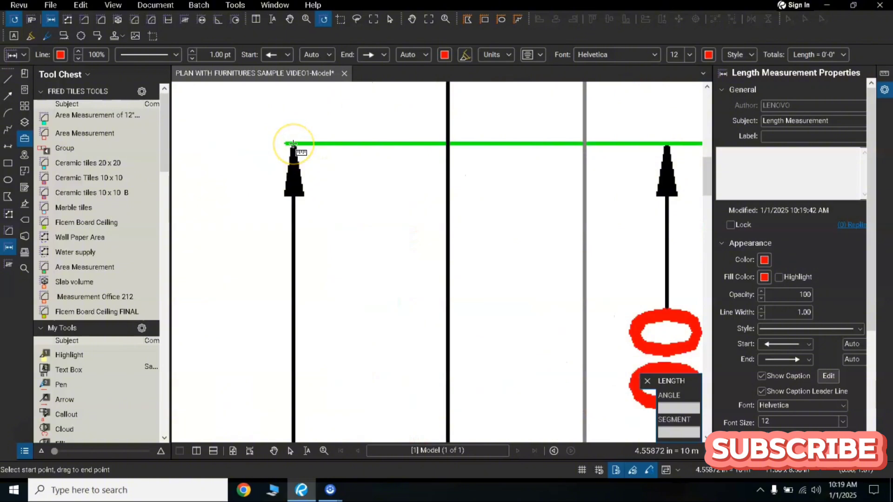
pyautogui.moveTo(293, 144)
pyautogui.mouseDown()
pyautogui.moveTo(235, 259)
pyautogui.moveTo(289, 285)
pyautogui.moveTo(333, 113)
pyautogui.moveTo(313, 350)
pyautogui.moveTo(293, 255)
pyautogui.moveTo(295, 349)
pyautogui.moveTo(311, 338)
pyautogui.moveTo(319, 359)
pyautogui.moveTo(329, 336)
pyautogui.moveTo(350, 332)
pyautogui.mouseUp()
pyautogui.scroll(-3, 236, 259)
pyautogui.scroll(-3, 293, 255)
pyautogui.scroll(-3, 310, 337)
pyautogui.scroll(4, 319, 359)
pyautogui.scroll(3, 330, 336)
pyautogui.scroll(-4, 289, 273)
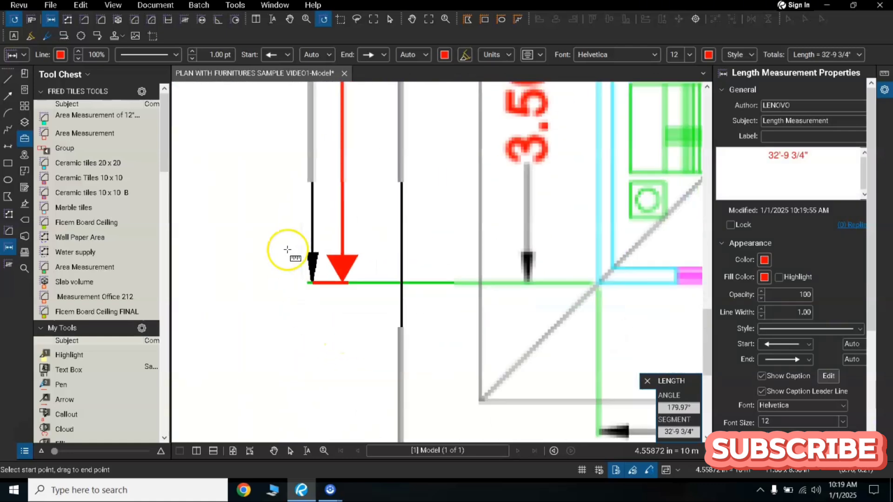
pyautogui.scroll(2, 333, 271)
pyautogui.scroll(2, 344, 260)
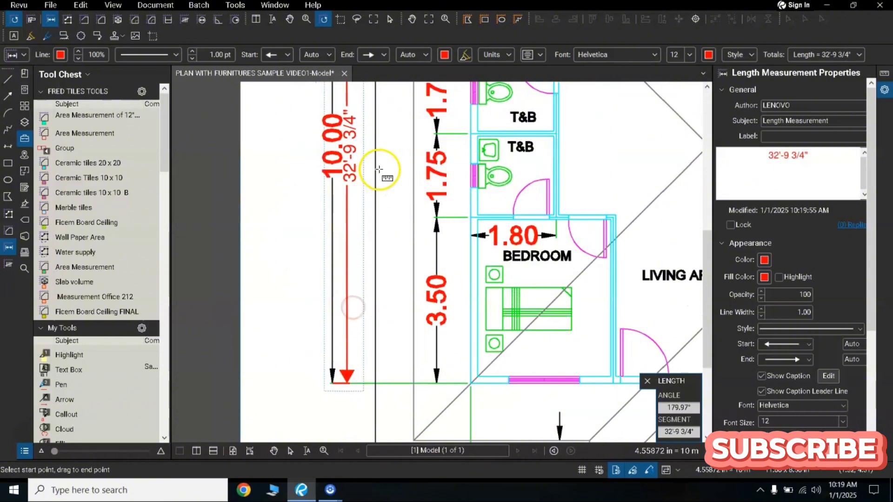
pyautogui.scroll(-3, 397, 164)
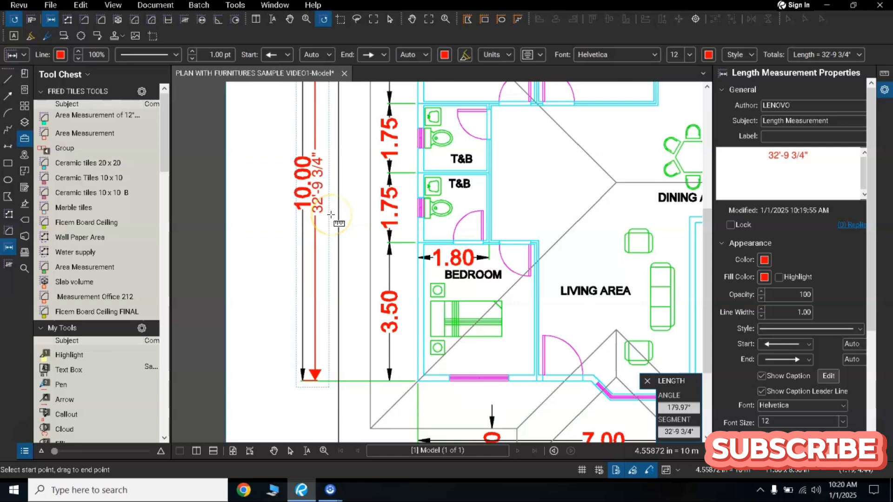
pyautogui.press('Escape')
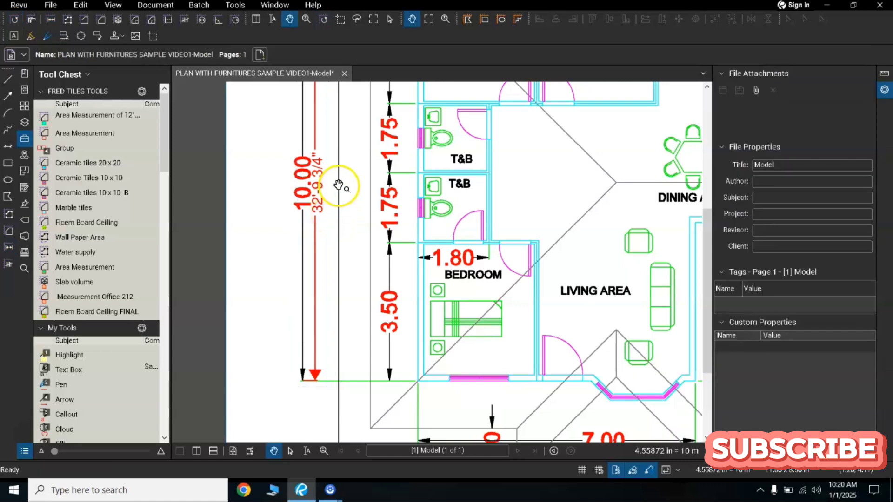
# - Change the length unit of the check measurement beside the 10.00 dimension to m
pyautogui.click(320, 163)
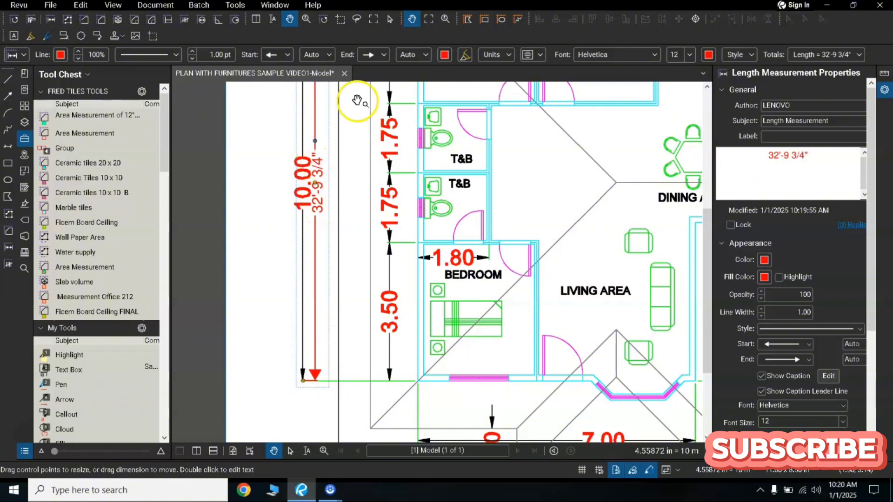
pyautogui.click(508, 59)
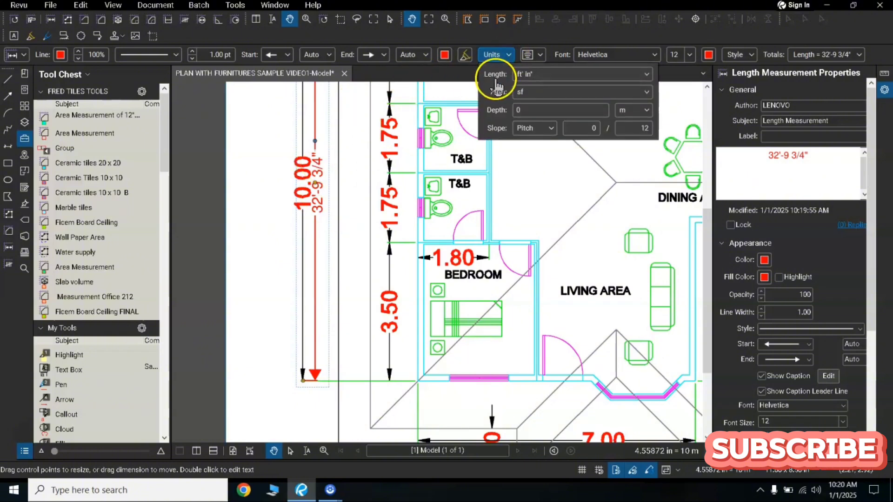
pyautogui.click(647, 75)
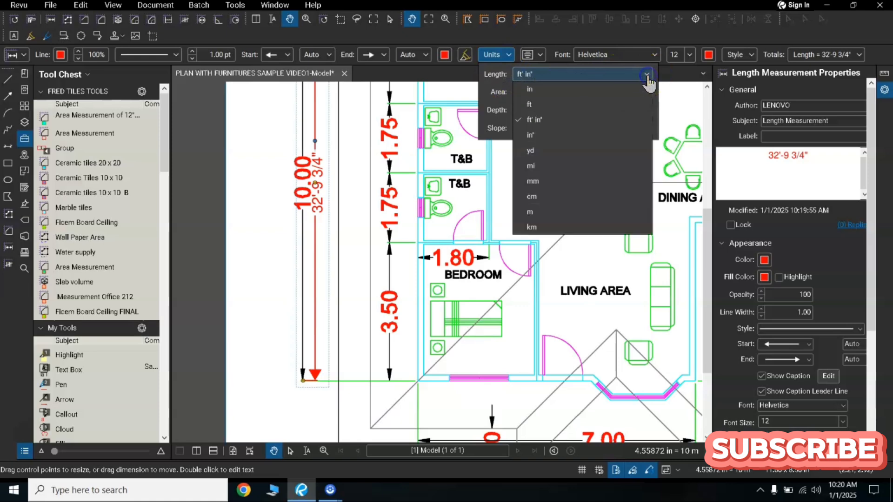
pyautogui.click(530, 213)
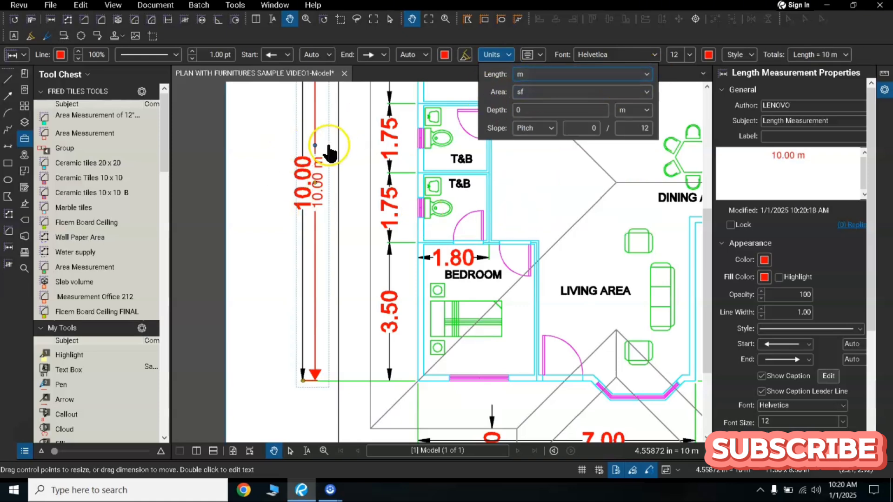
pyautogui.click(263, 147)
pyautogui.click(269, 235)
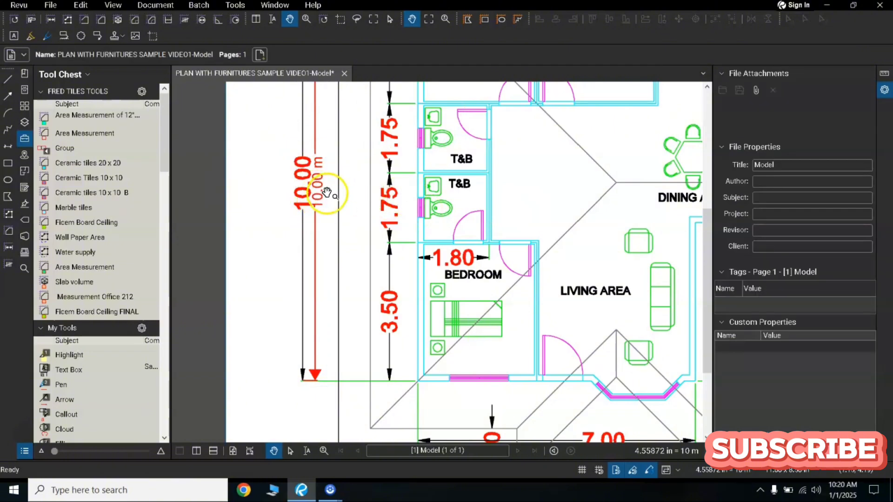
# - Delete the length measurement placed beside the vertical 10.00 dimension line
pyautogui.scroll(-2, 317, 193)
pyautogui.scroll(1, 326, 195)
pyautogui.click(272, 368)
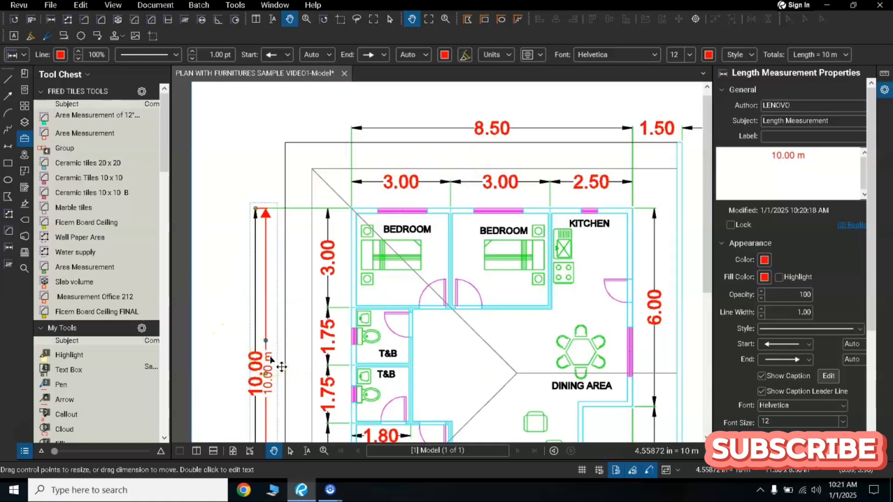
pyautogui.click(282, 351)
# - Measure the floor area of the bedroom next to the kitchen with the Area tool, tracing its four inner wall corners
pyautogui.scroll(-4, 295, 313)
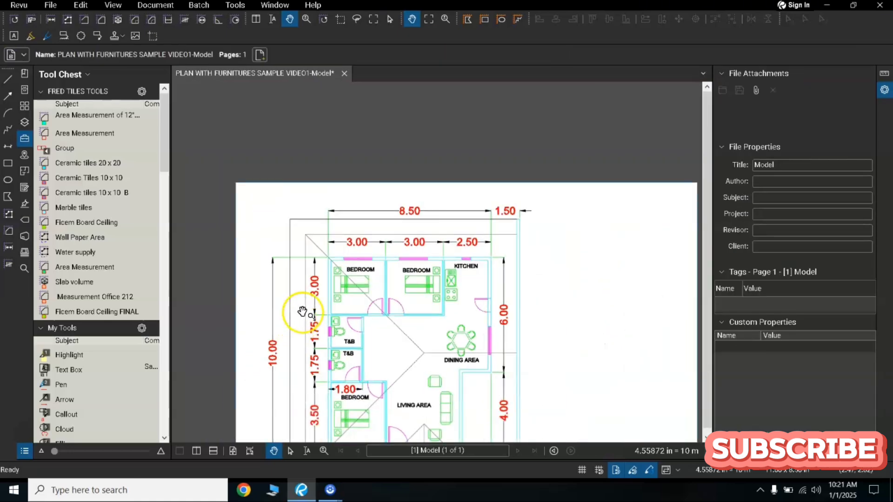
pyautogui.scroll(3, 371, 192)
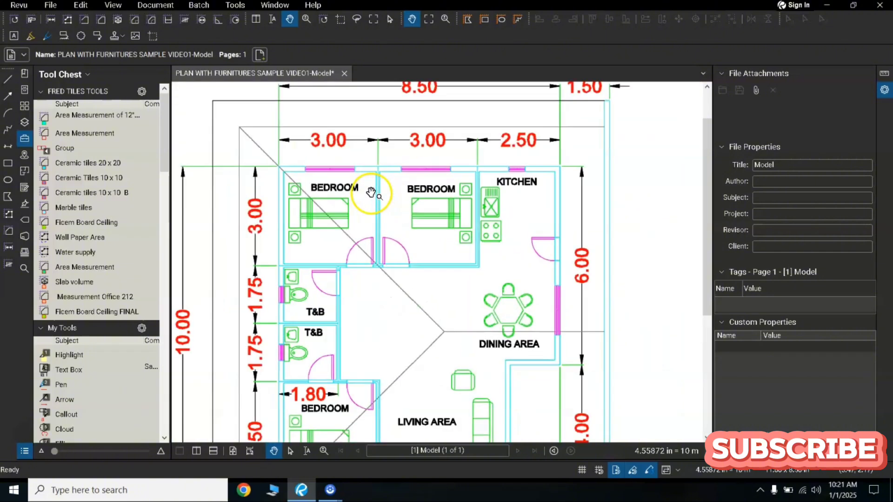
pyautogui.scroll(3, 349, 203)
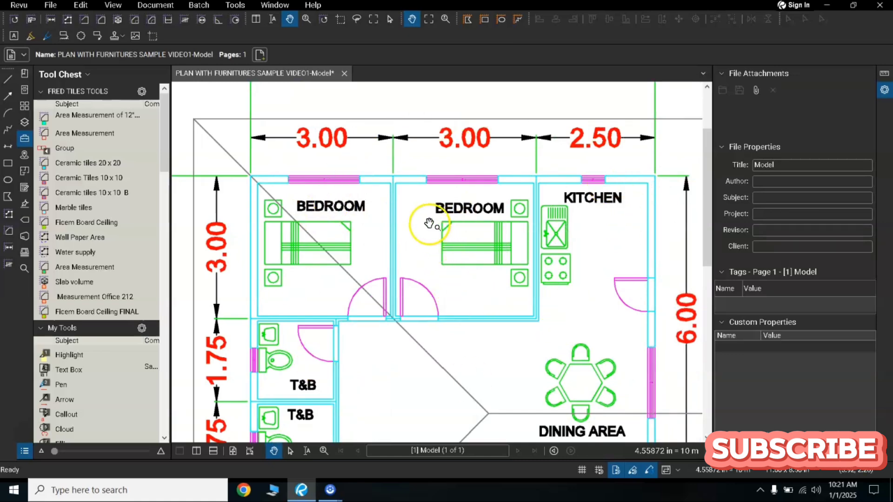
pyautogui.scroll(-3, 429, 224)
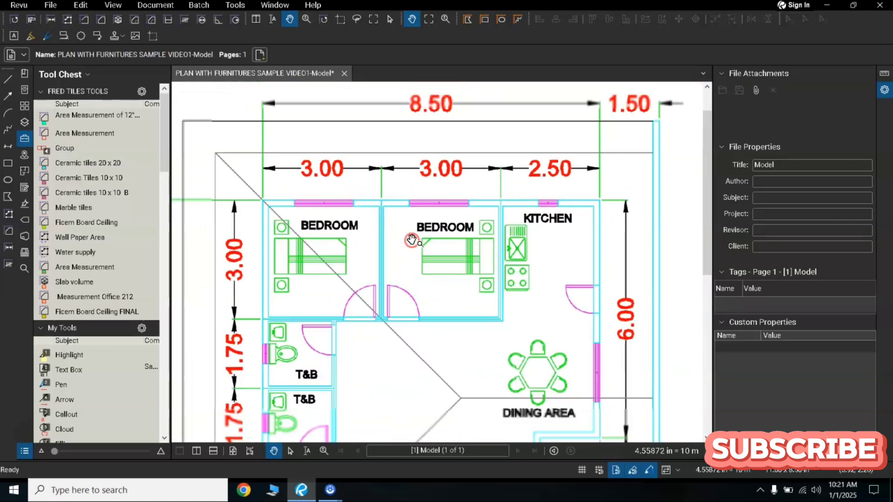
pyautogui.moveTo(445, 186); pyautogui.dragTo(447, 215)
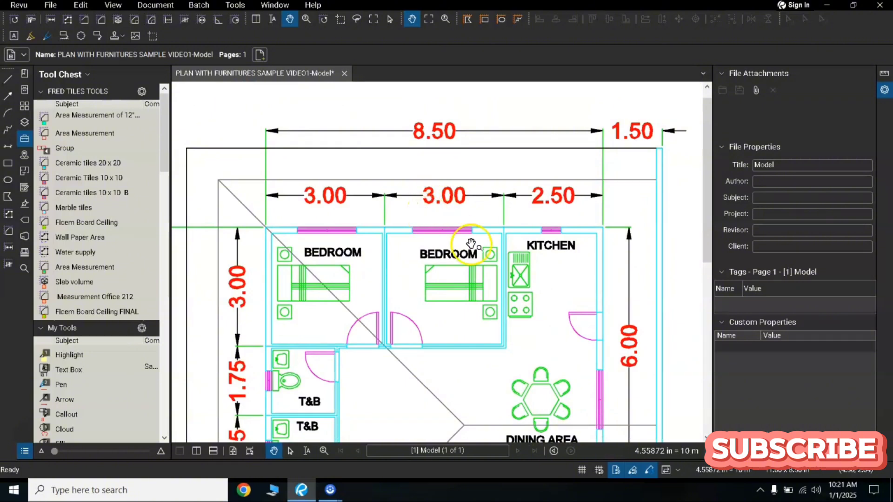
pyautogui.scroll(3, 470, 247)
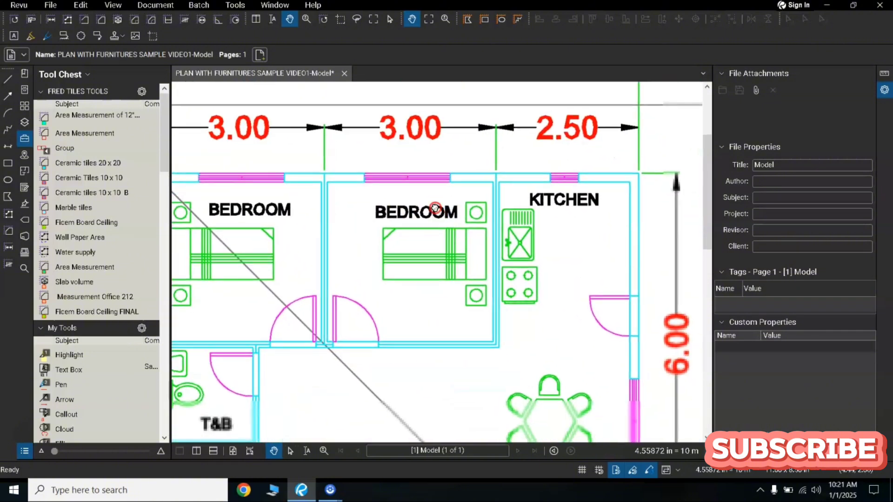
pyautogui.scroll(2, 402, 238)
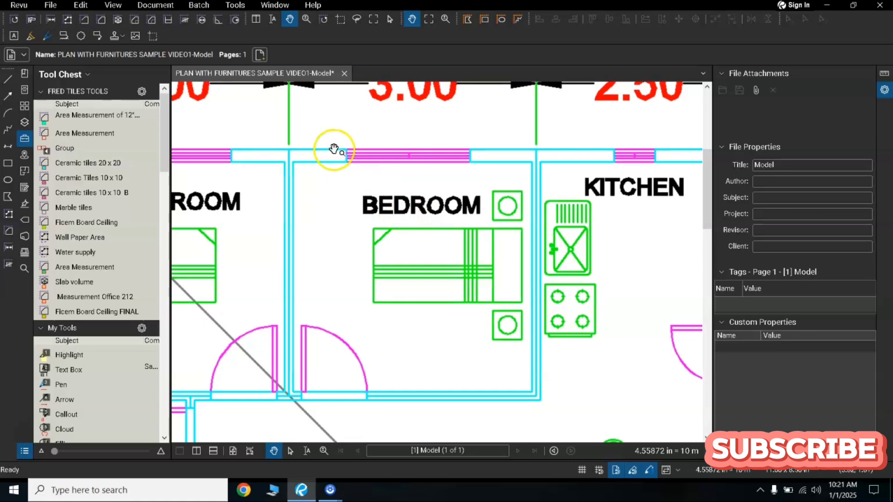
pyautogui.click(235, 5)
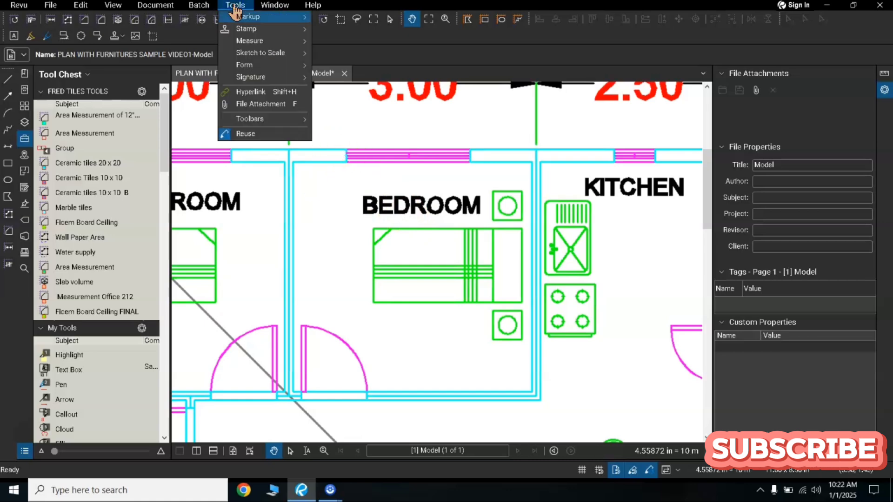
pyautogui.moveTo(246, 41)
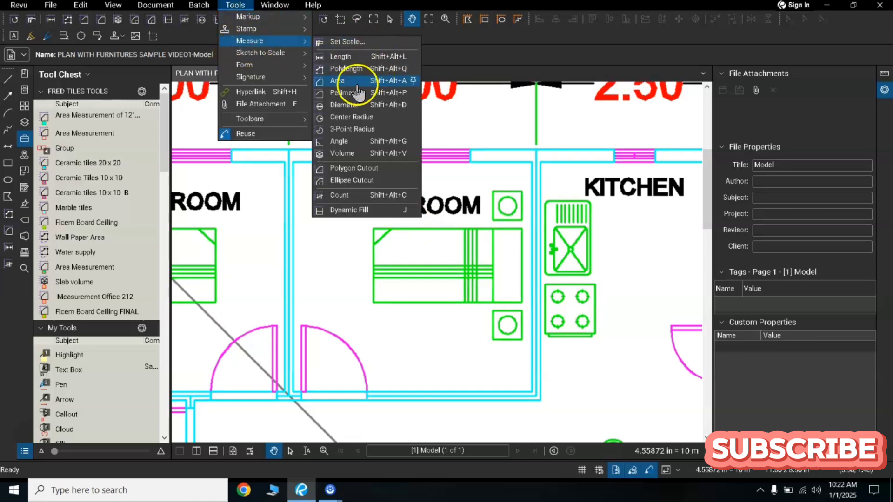
pyautogui.click(335, 83)
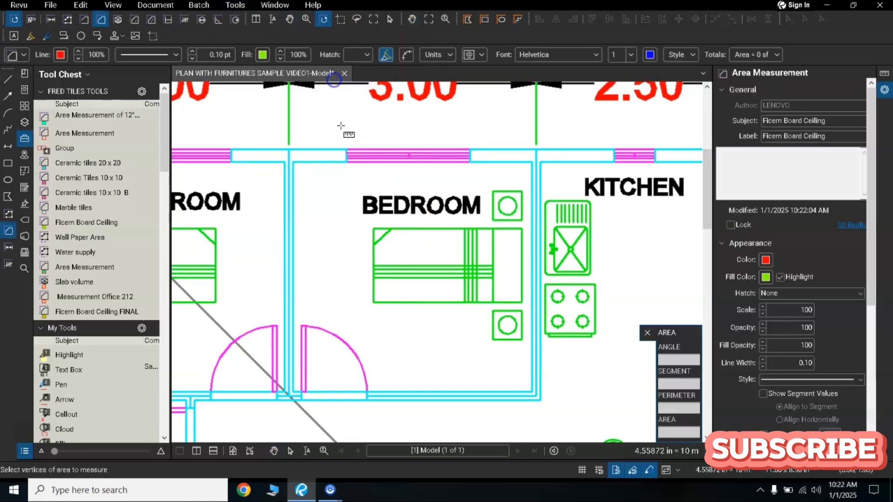
pyautogui.click(293, 161)
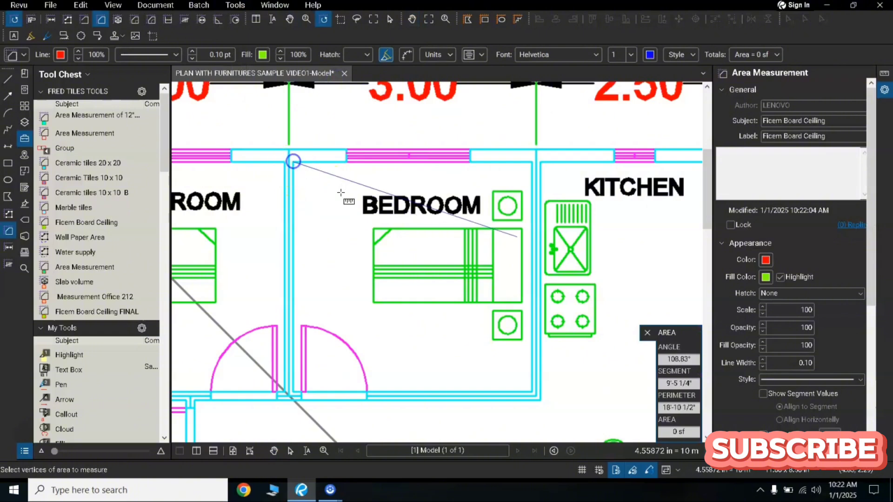
pyautogui.click(531, 161)
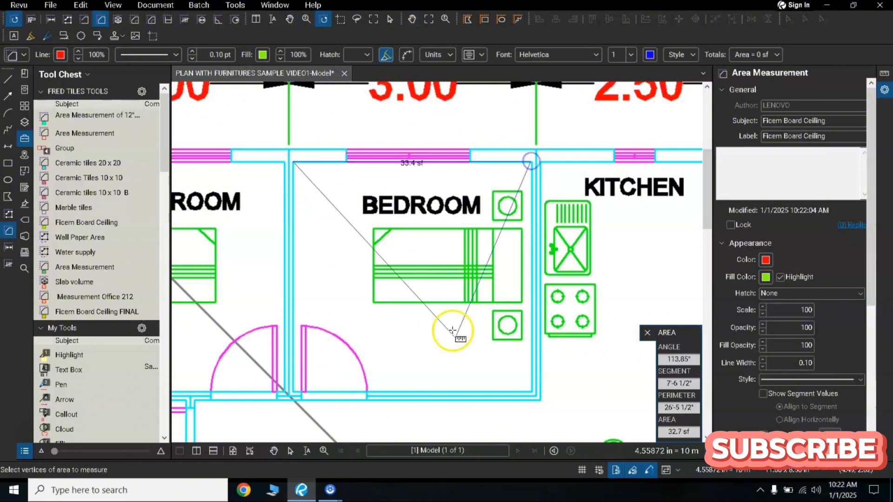
pyautogui.click(529, 393)
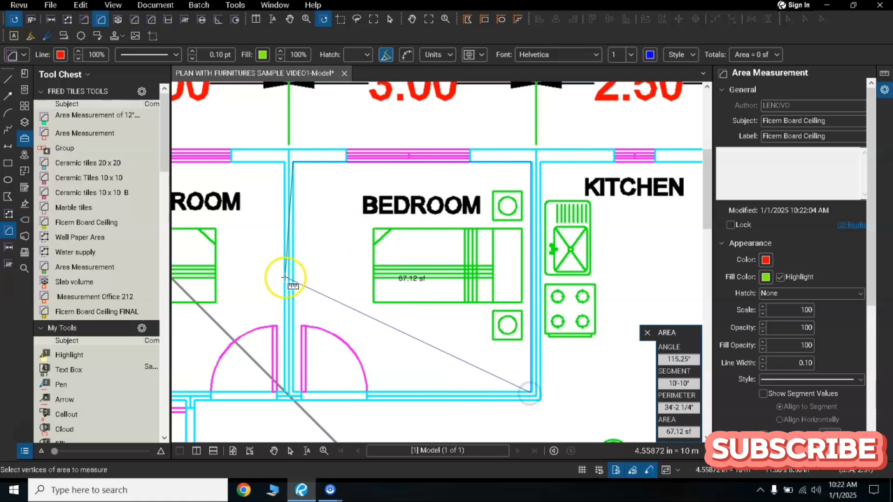
pyautogui.click(293, 392)
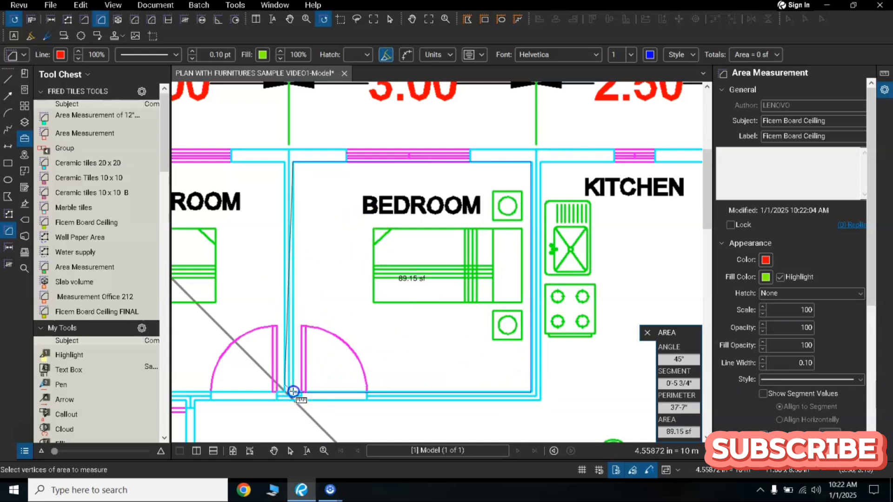
pyautogui.click(293, 160)
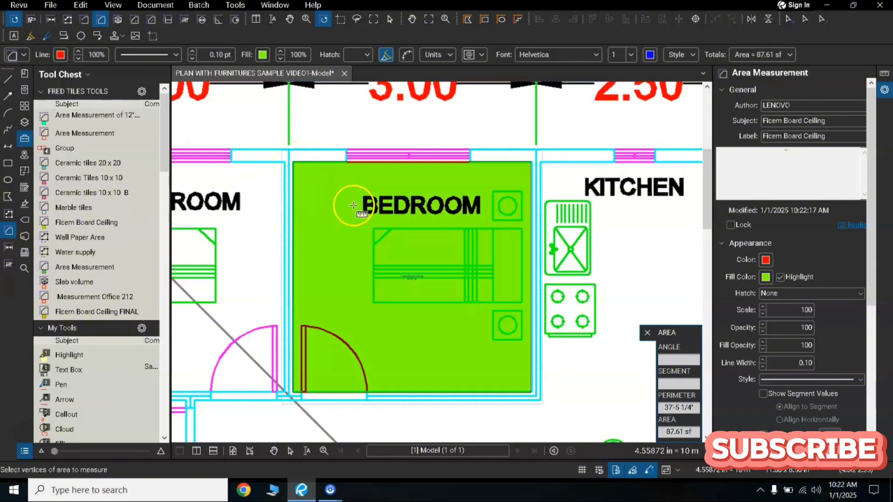
# - Set the font size of the bedroom's area measurement caption to 5
pyautogui.press('Escape')
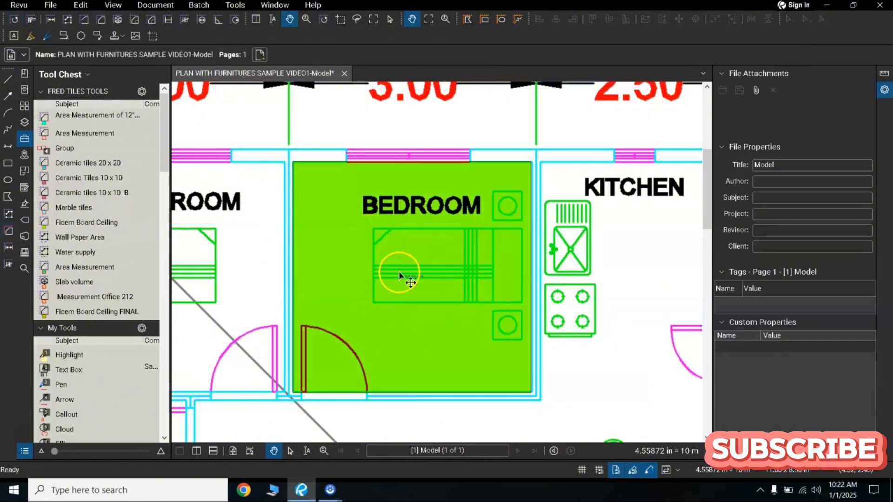
pyautogui.click(409, 268)
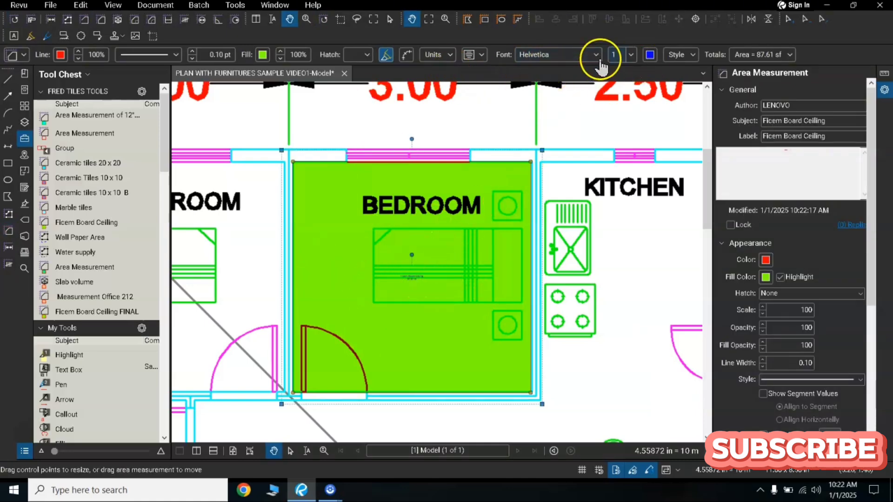
pyautogui.click(630, 55)
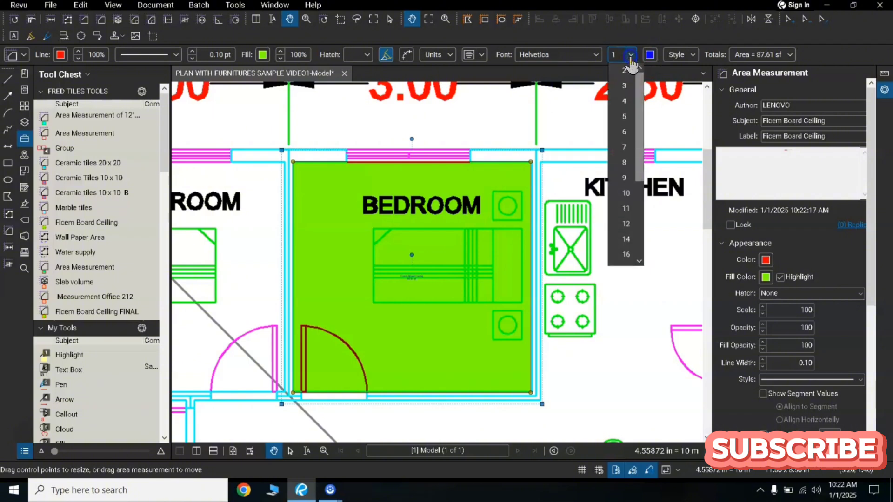
pyautogui.click(625, 117)
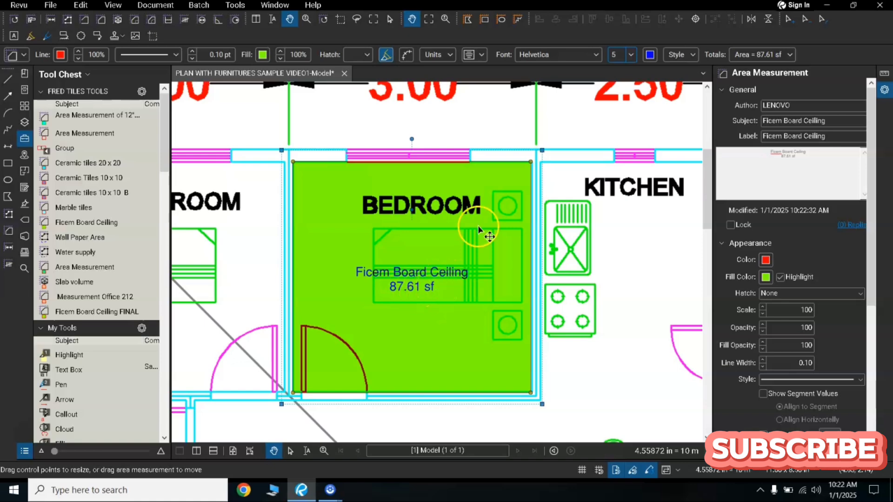
# - Change the area unit of the bedroom's area measurement to sq m
pyautogui.click(440, 55)
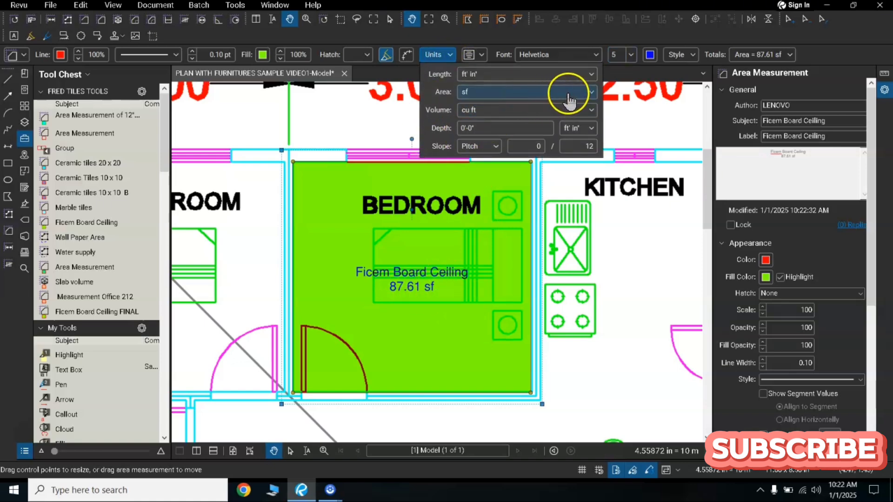
pyautogui.click(568, 93)
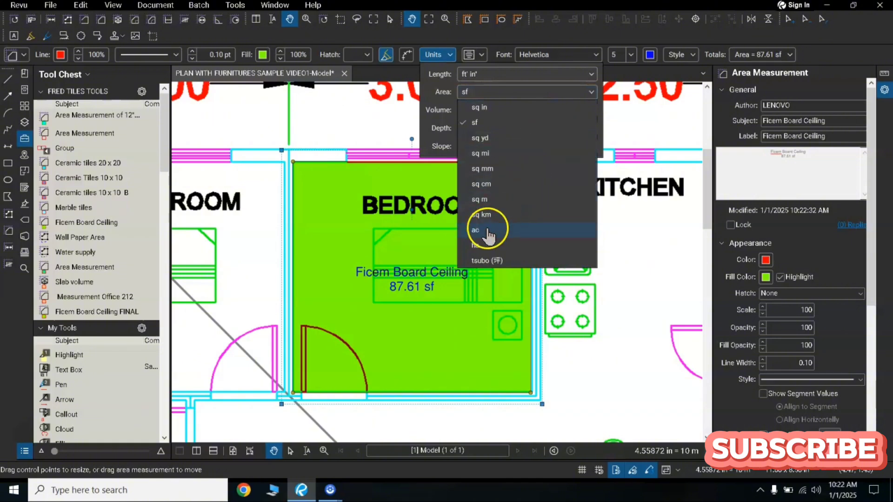
pyautogui.click(487, 200)
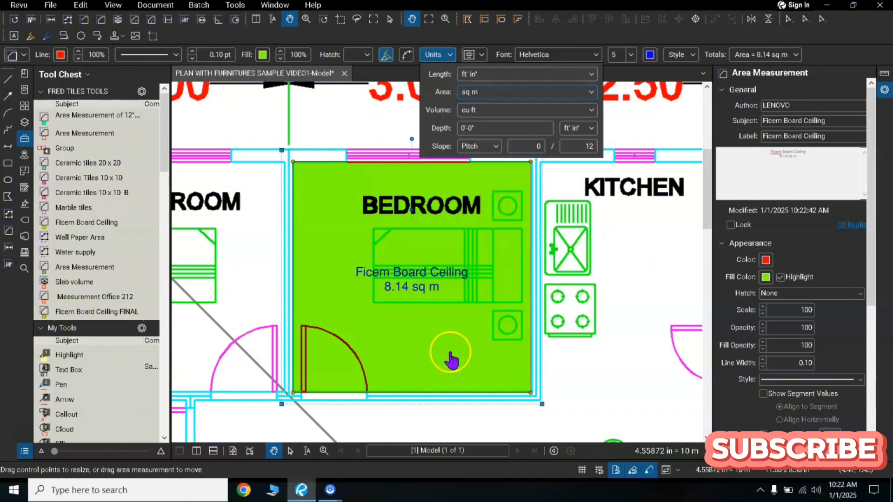
pyautogui.press('Escape')
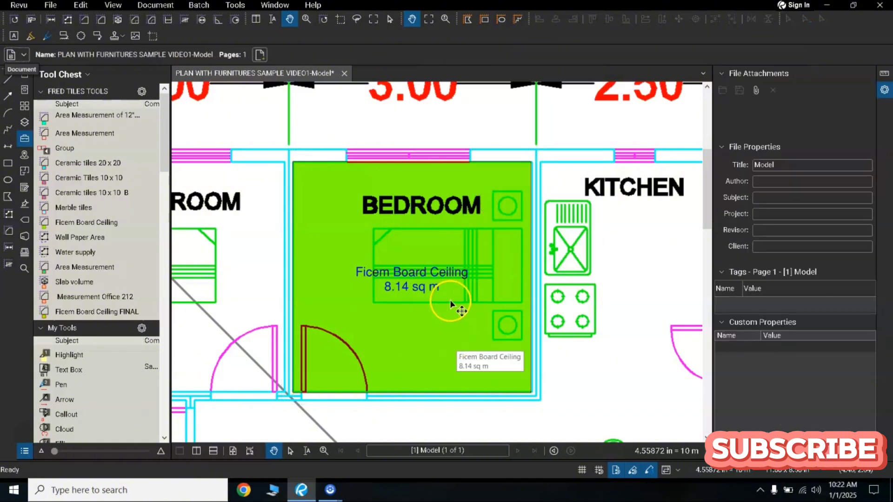
# - Inspect the bedroom's area measurement and its caption against the surrounding rooms and dimensions of the floor plan
pyautogui.scroll(-3, 453, 301)
pyautogui.scroll(2, 468, 293)
pyautogui.scroll(-3, 470, 291)
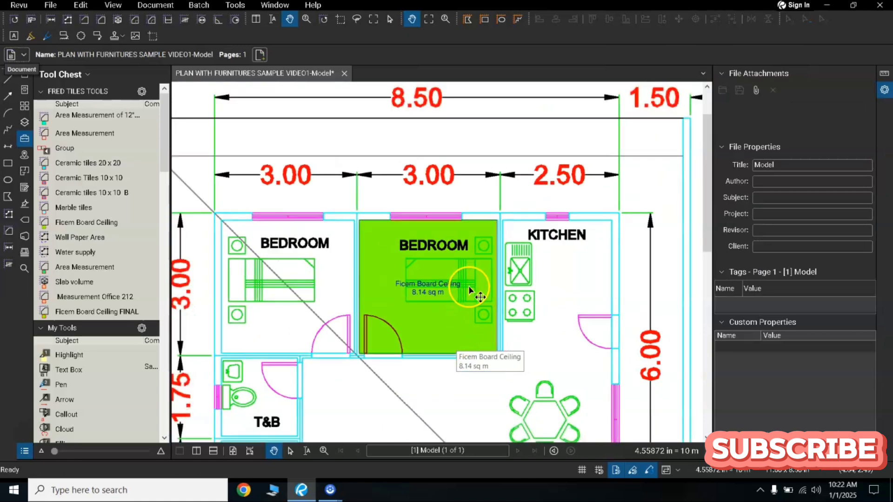
pyautogui.scroll(5, 470, 285)
pyautogui.scroll(-3, 438, 257)
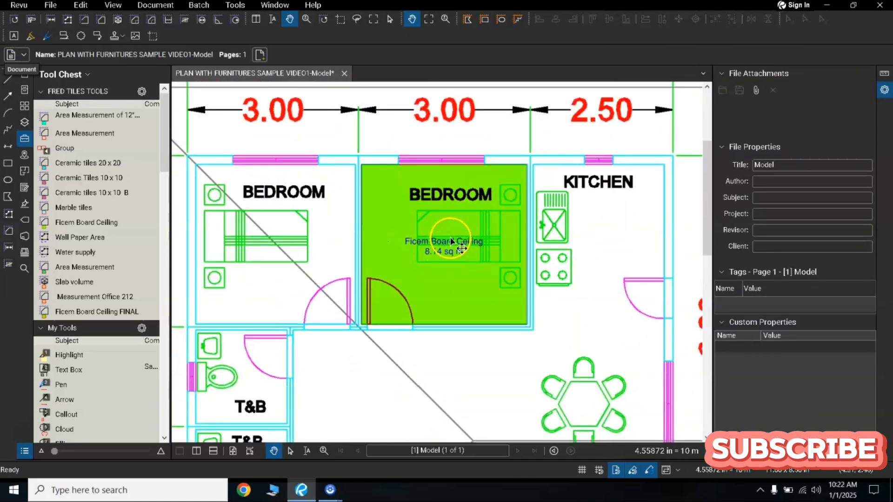
pyautogui.scroll(2, 493, 281)
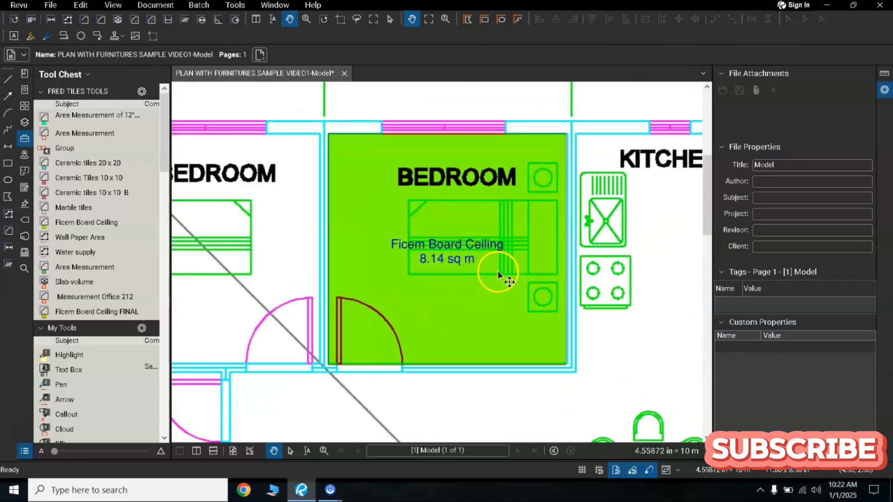
pyautogui.scroll(-2, 484, 273)
pyautogui.moveTo(480, 261)
pyautogui.mouseDown()
pyautogui.moveTo(493, 282)
pyautogui.moveTo(485, 274)
pyautogui.moveTo(478, 297)
pyautogui.moveTo(467, 298)
pyautogui.moveTo(458, 279)
pyautogui.mouseUp()
pyautogui.scroll(-2, 493, 279)
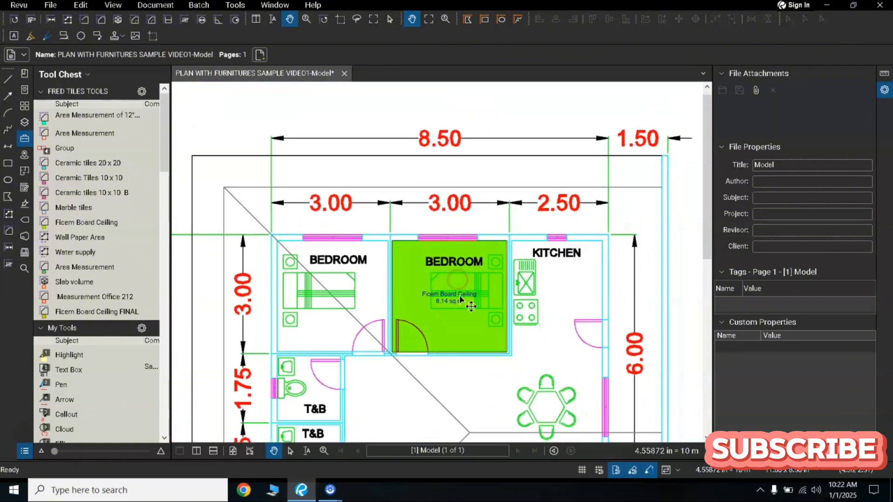
pyautogui.scroll(1, 461, 284)
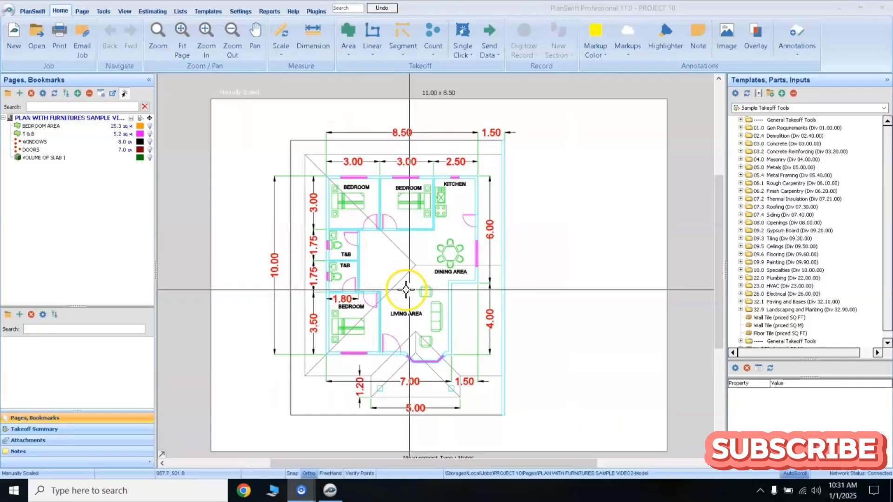
# - Examine the floor plan in PlanSwift, including its rooms and the dimension lines usable for scaling
pyautogui.scroll(4, 418, 287)
pyautogui.scroll(-3, 419, 274)
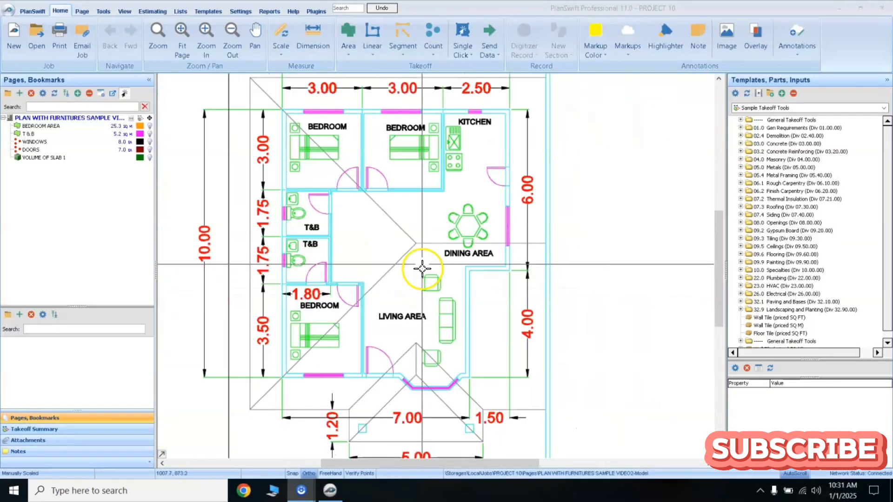
pyautogui.scroll(1, 398, 213)
pyautogui.scroll(-1, 391, 214)
pyautogui.scroll(-1, 390, 214)
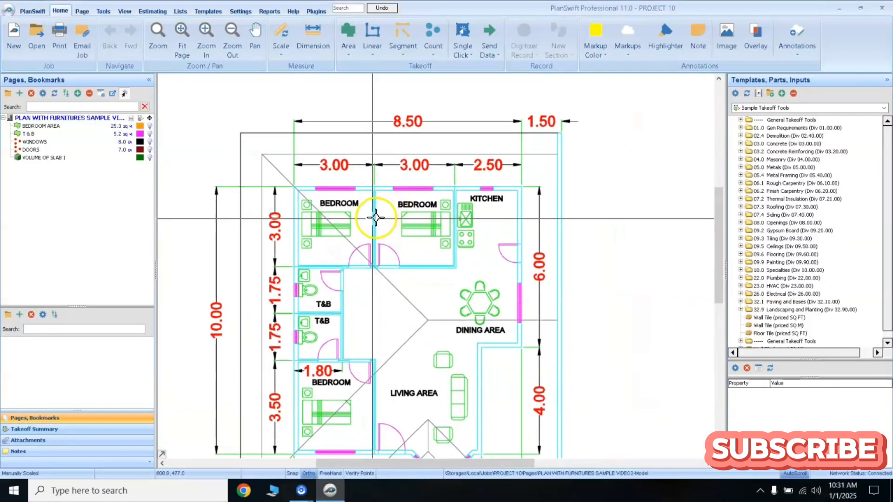
pyautogui.scroll(1, 364, 244)
pyautogui.scroll(-1, 372, 244)
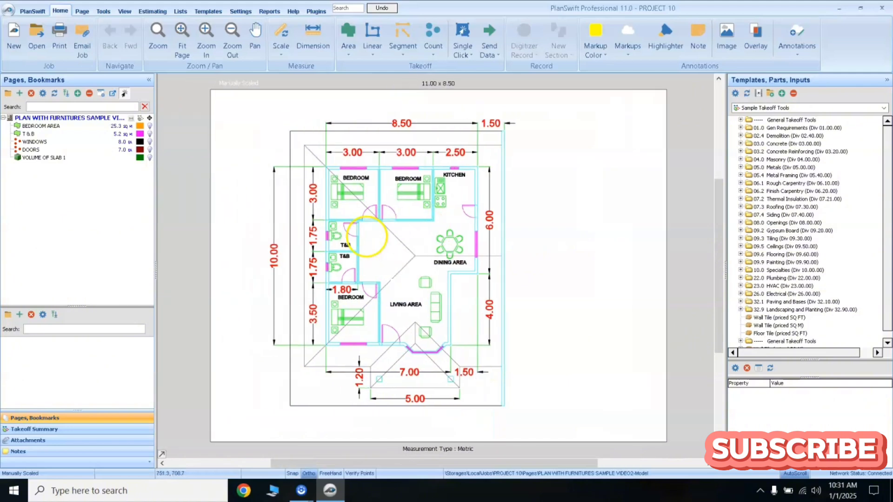
pyautogui.scroll(2, 406, 138)
pyautogui.scroll(-1, 355, 193)
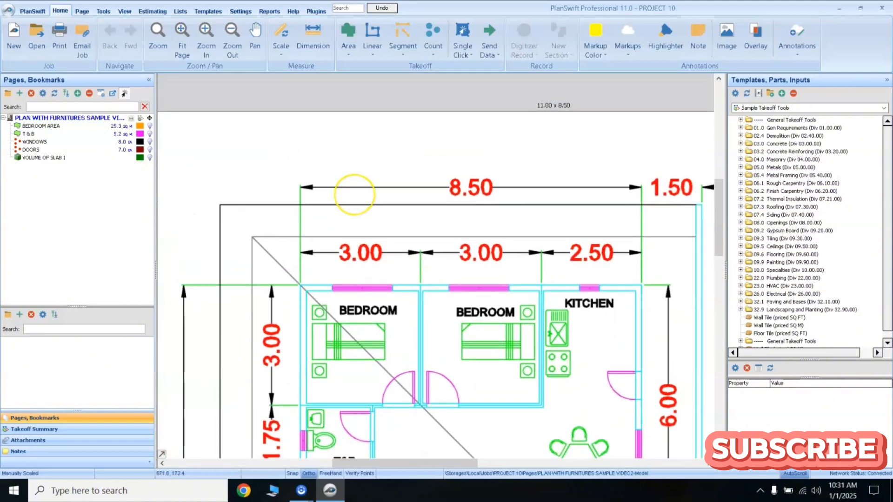
pyautogui.scroll(1, 382, 191)
pyautogui.scroll(-2, 382, 191)
pyautogui.scroll(-1, 409, 194)
pyautogui.scroll(1, 409, 193)
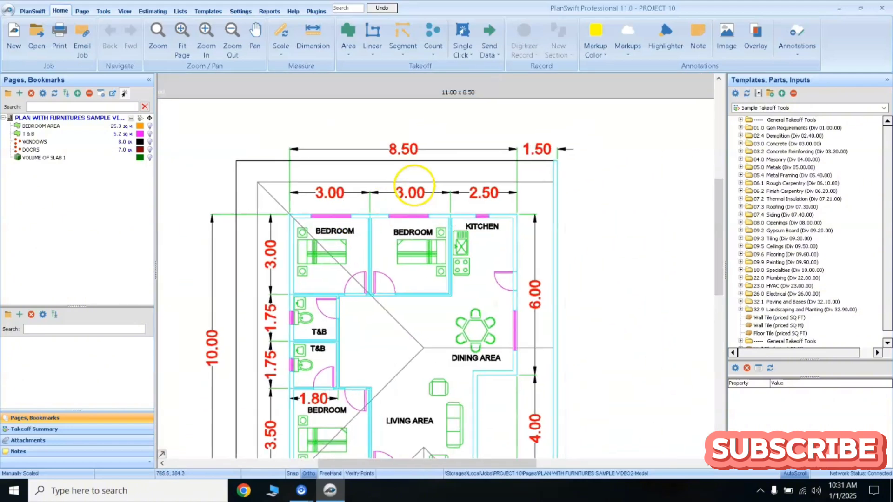
pyautogui.scroll(-1, 368, 225)
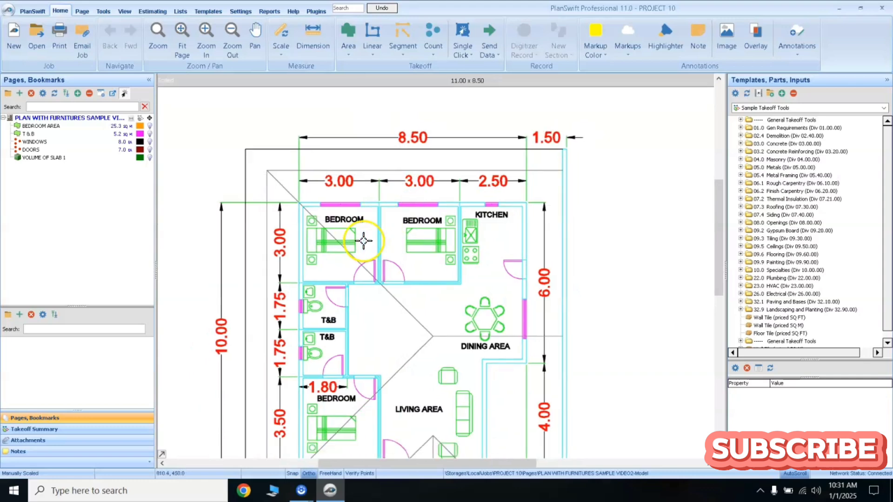
pyautogui.scroll(1, 363, 242)
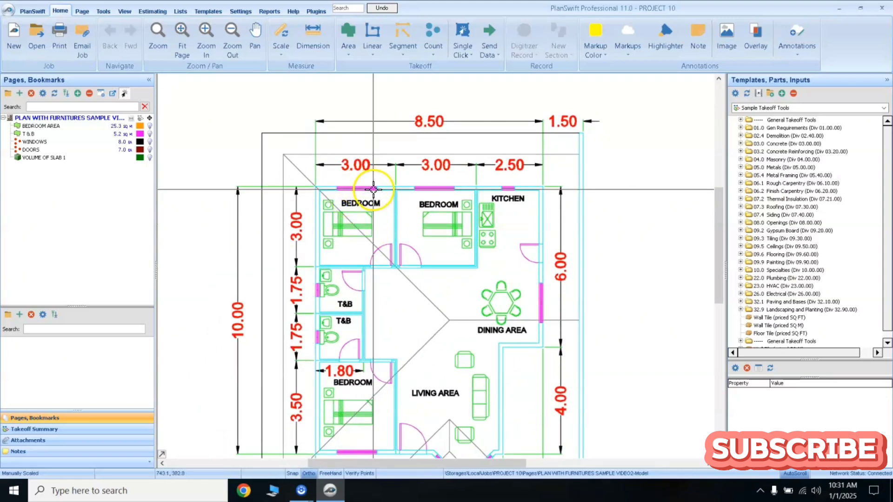
pyautogui.scroll(-2, 373, 189)
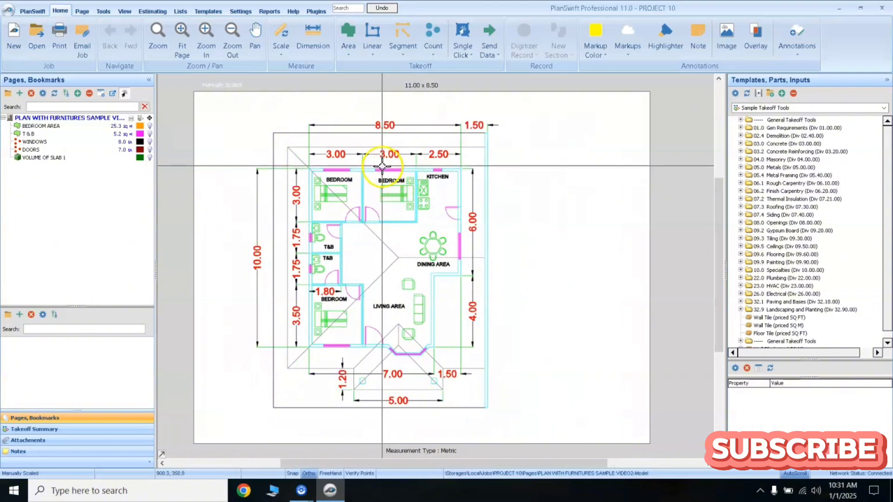
pyautogui.scroll(2, 379, 165)
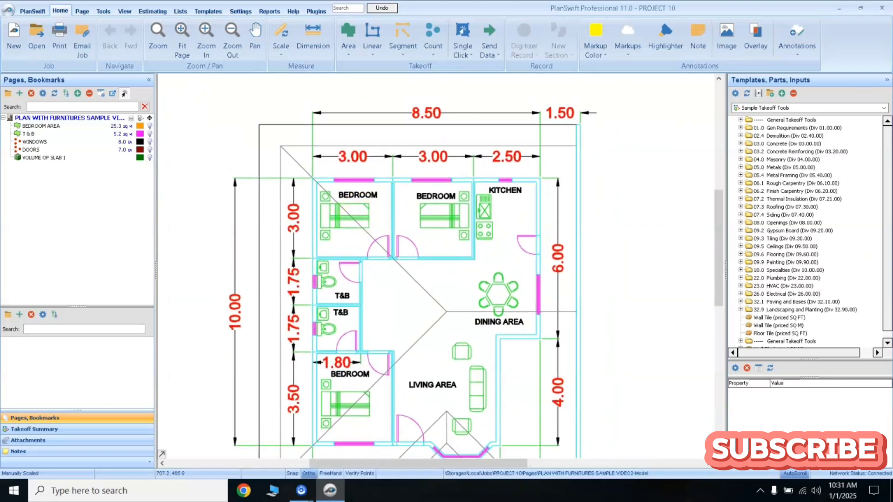
pyautogui.click(330, 169)
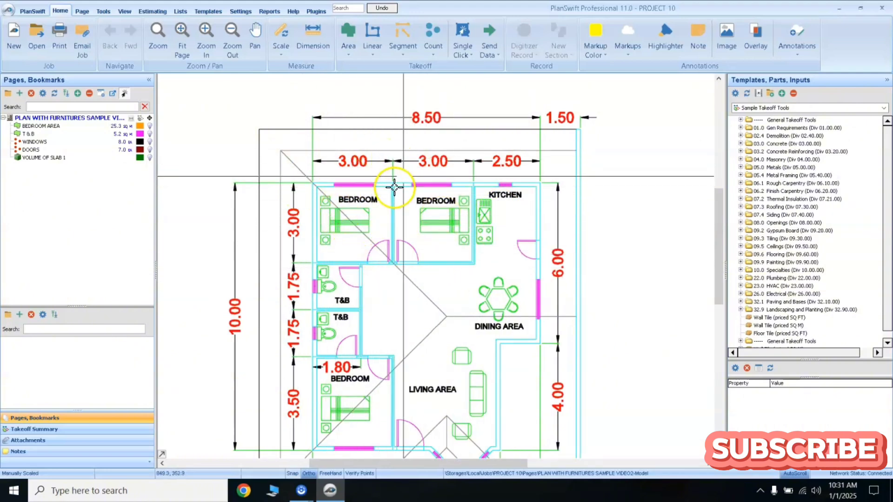
pyautogui.scroll(2, 394, 187)
pyautogui.scroll(-3, 377, 160)
pyautogui.scroll(1, 399, 148)
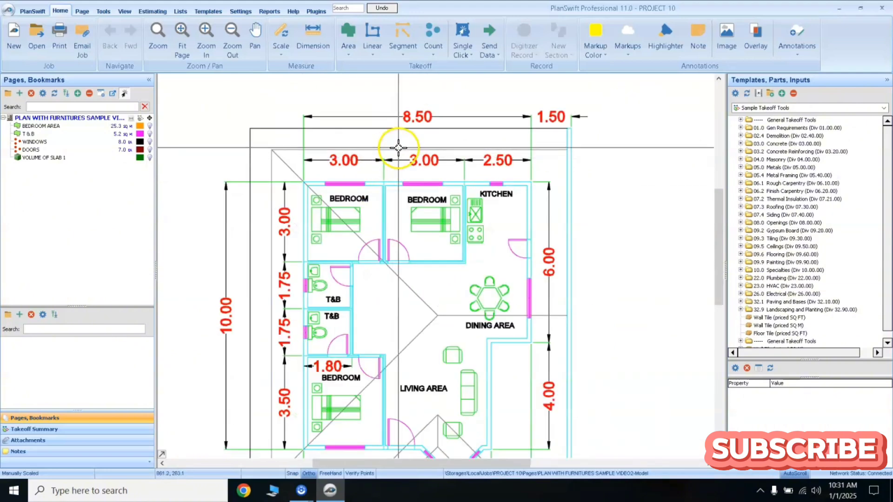
pyautogui.scroll(1, 398, 148)
pyautogui.scroll(-1, 393, 137)
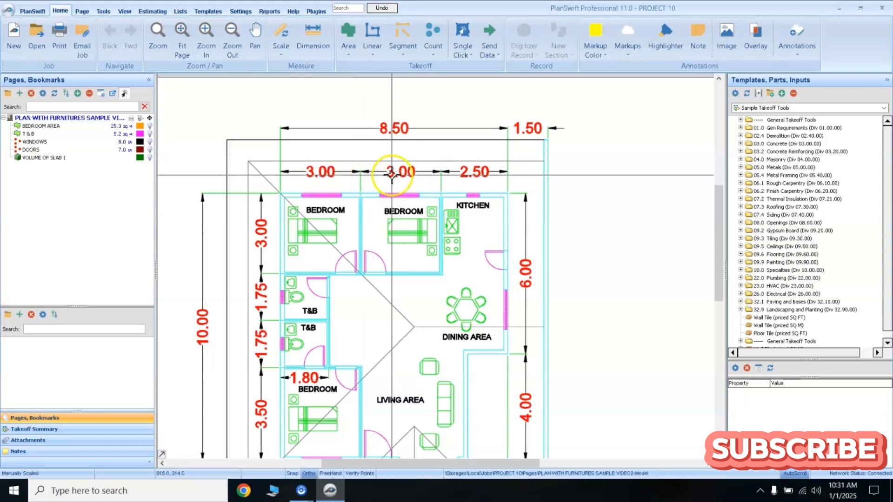
pyautogui.scroll(1, 392, 175)
pyautogui.scroll(-1, 392, 175)
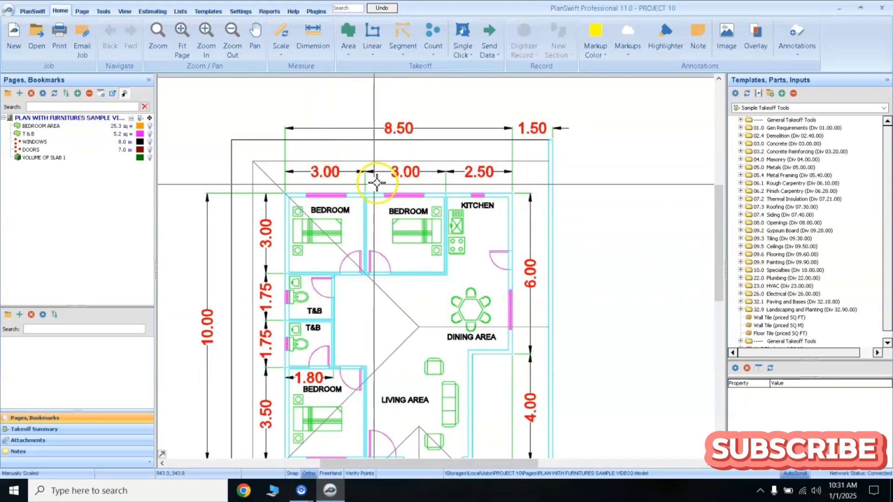
pyautogui.scroll(1, 343, 171)
pyautogui.scroll(-1, 343, 171)
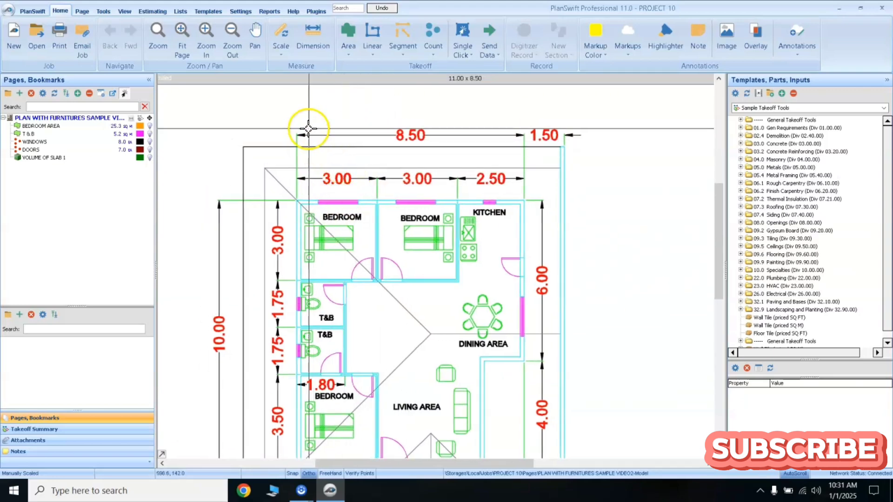
# - Enter 10 M as the known metric distance for scaling the page, keeping automatic dimension line creation enabled
pyautogui.click(282, 42)
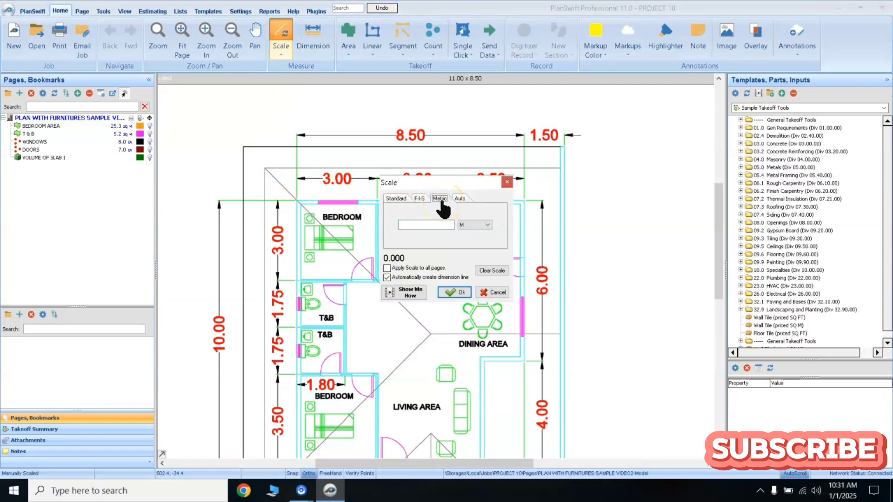
pyautogui.click(402, 215)
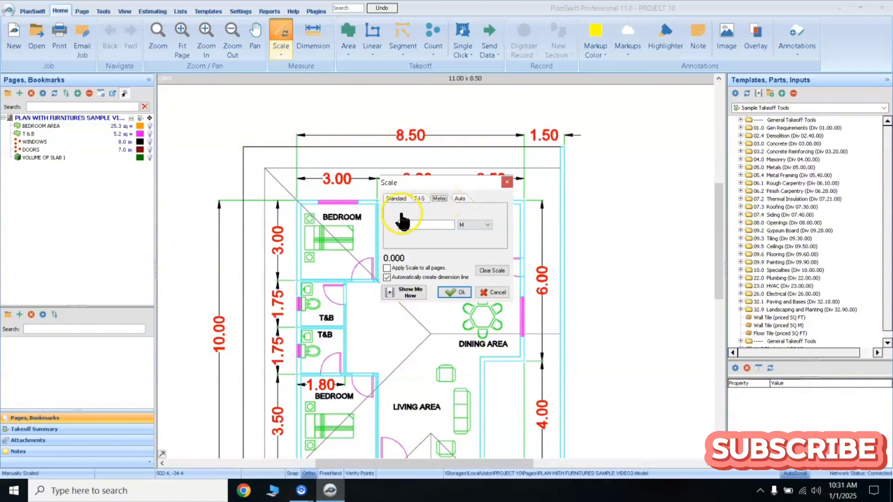
pyautogui.click(394, 200)
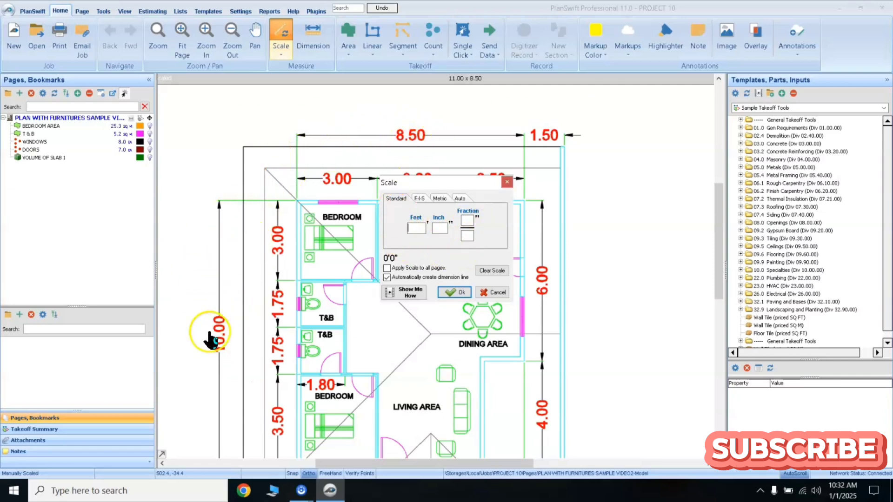
pyautogui.click(439, 199)
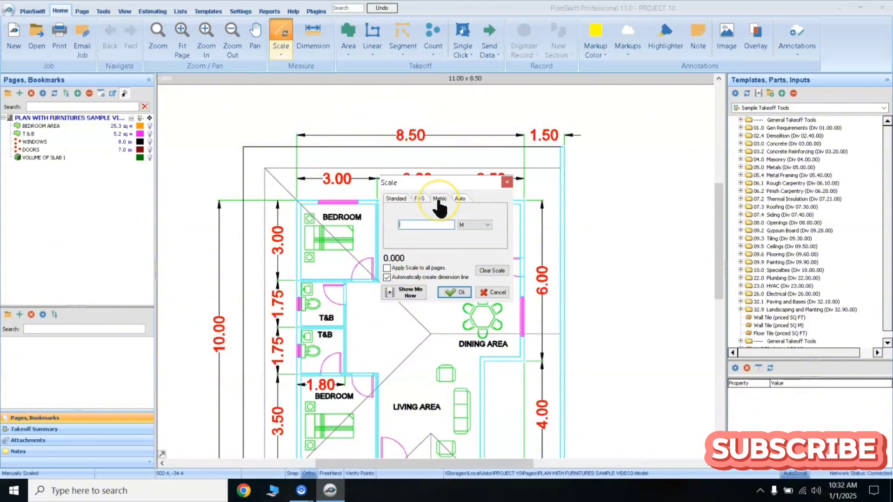
pyautogui.click(473, 227)
pyautogui.click(487, 226)
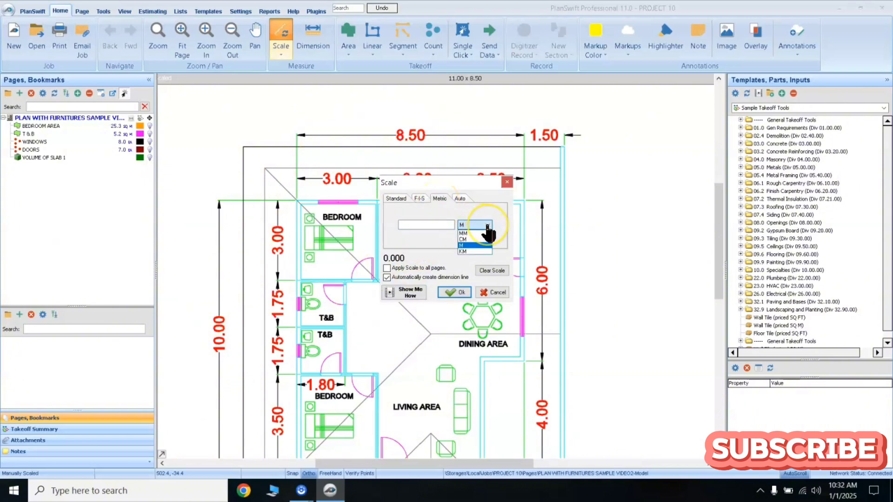
pyautogui.click(474, 245)
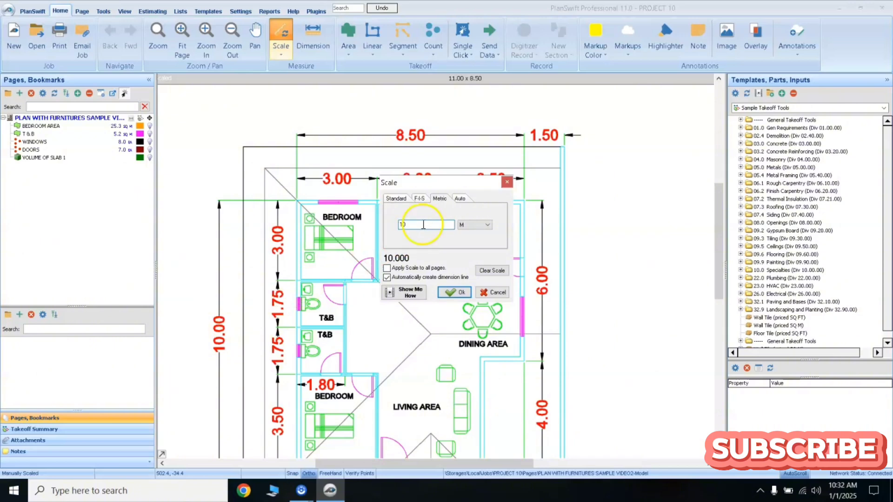
pyautogui.click(455, 293)
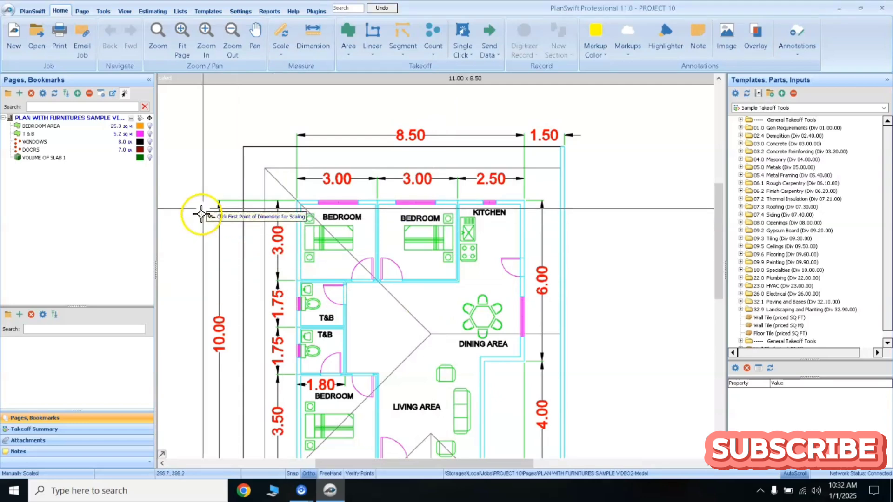
# - Calibrate the page scale by picking the two arrowhead ends of the plan's vertical 10.00 dimension line
pyautogui.scroll(6, 390, 121)
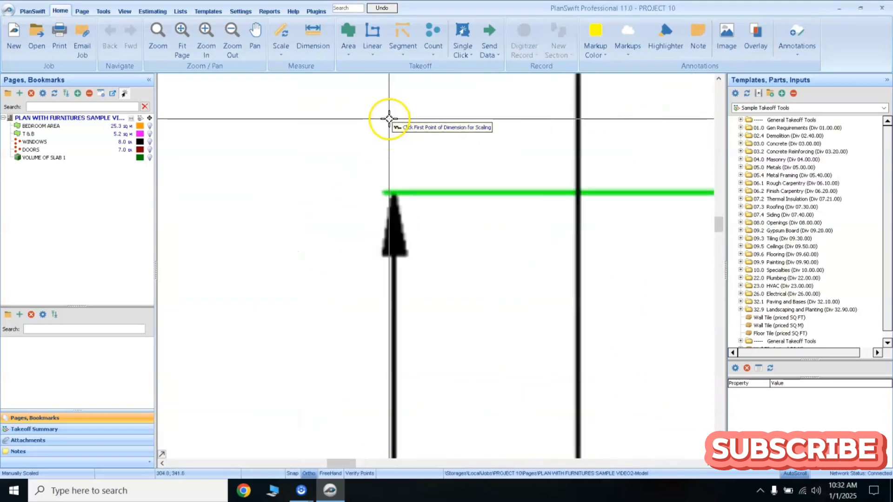
pyautogui.click(396, 194)
pyautogui.scroll(-3, 295, 259)
pyautogui.scroll(3, 313, 335)
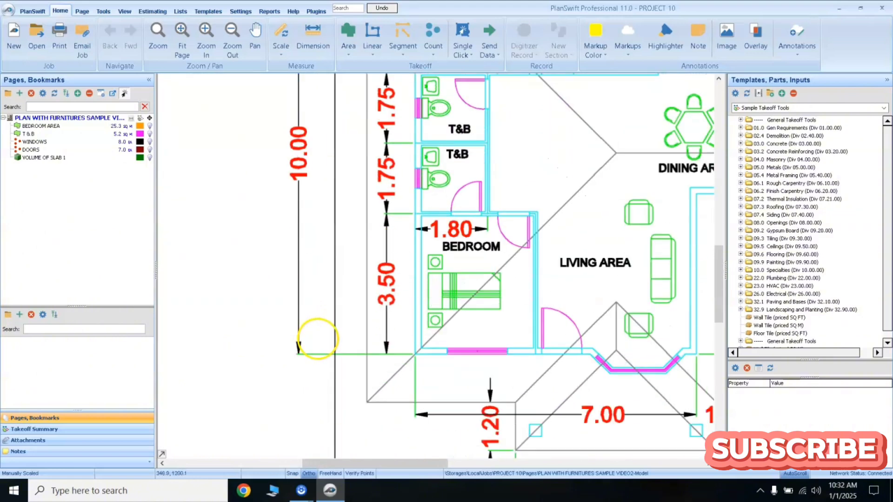
pyautogui.scroll(1, 318, 339)
pyautogui.scroll(5, 319, 393)
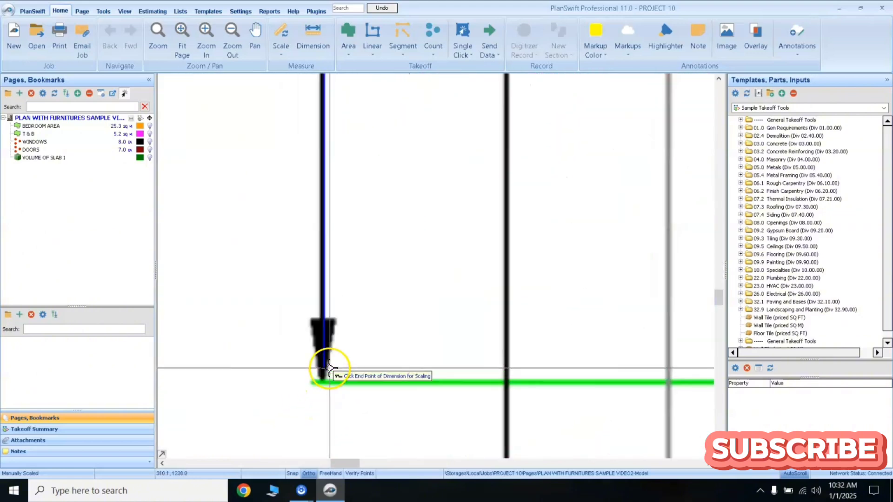
pyautogui.scroll(2, 329, 368)
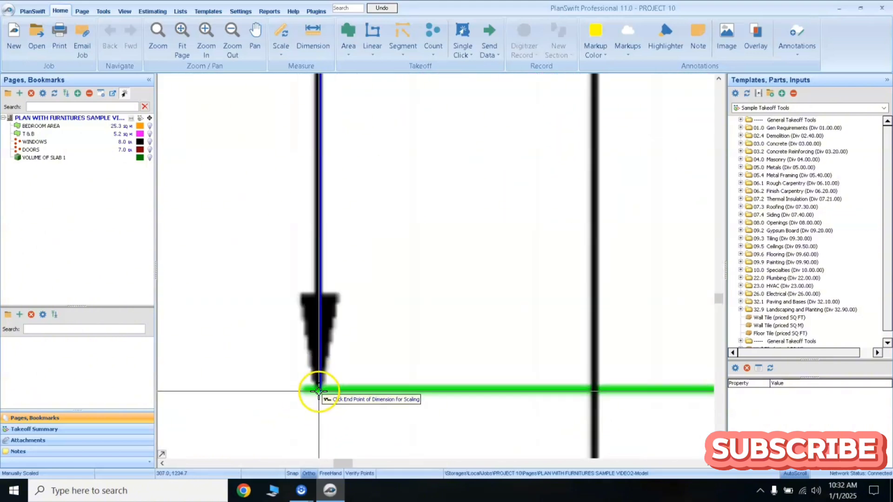
pyautogui.scroll(-5, 344, 291)
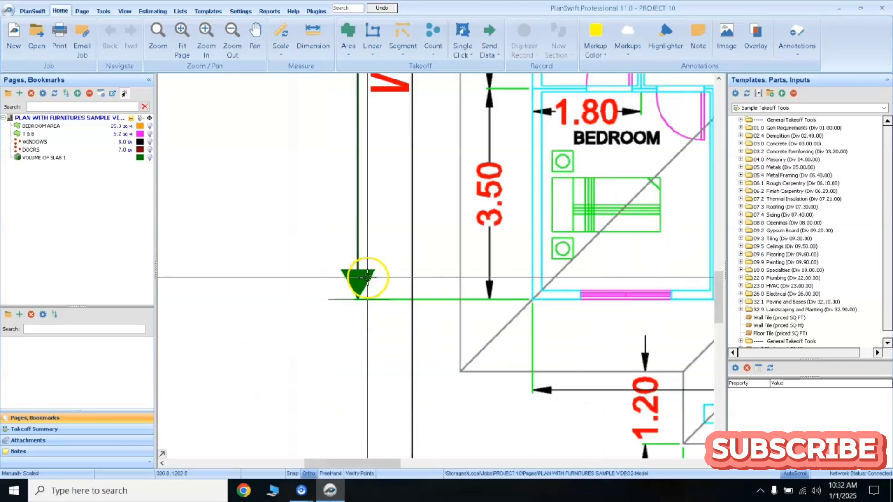
pyautogui.scroll(-3, 447, 210)
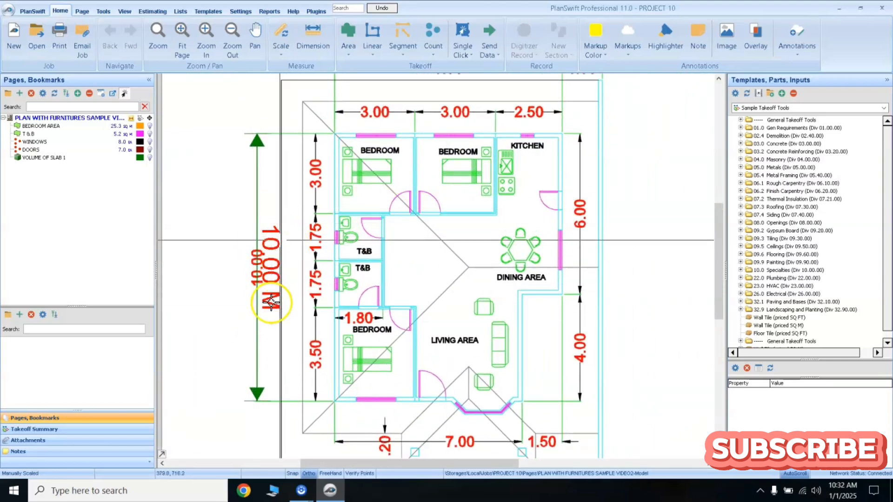
# - Start a new page scaling with 8.5 M as the known metric distance, keeping automatic dimension line creation enabled
pyautogui.click(442, 152)
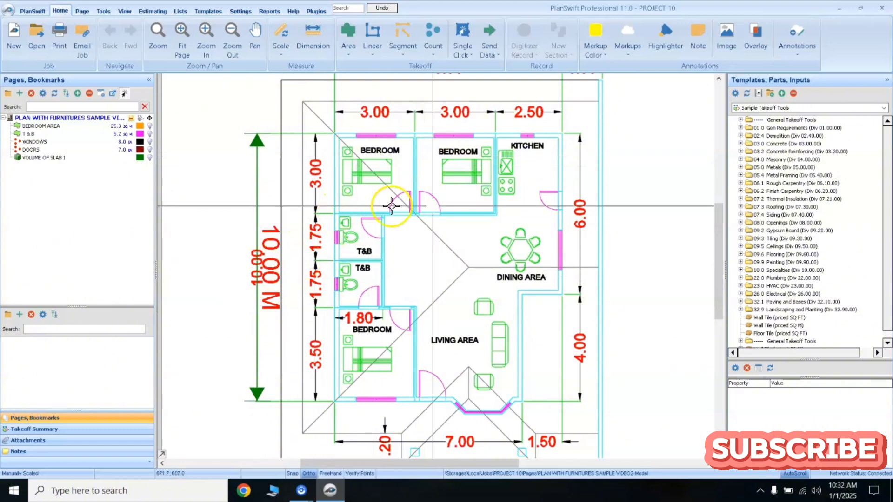
pyautogui.scroll(1, 470, 183)
pyautogui.scroll(4, 470, 183)
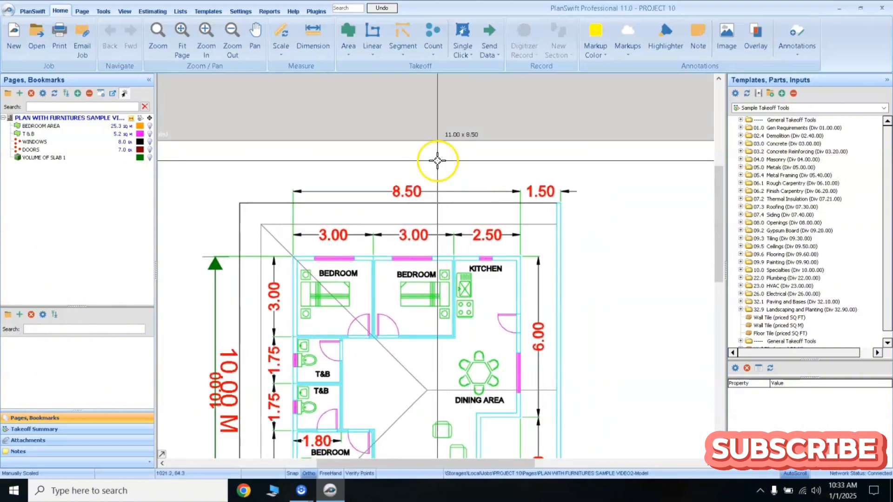
pyautogui.scroll(-2, 432, 182)
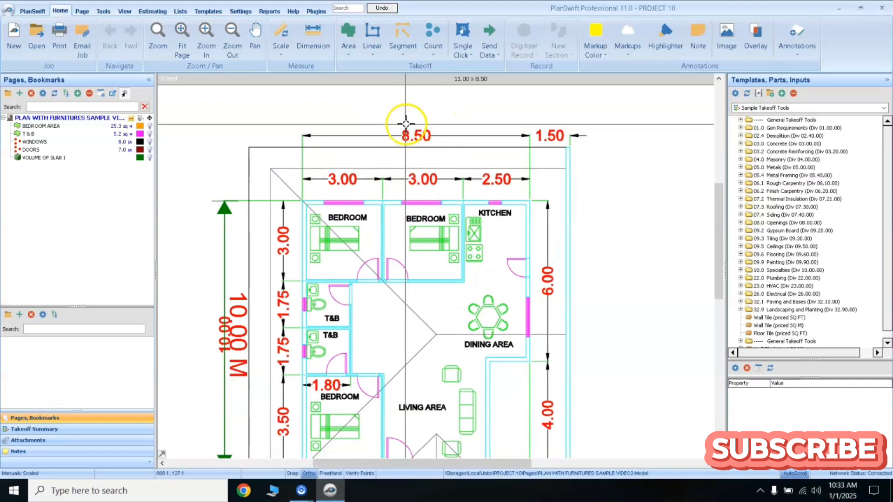
pyautogui.click(281, 36)
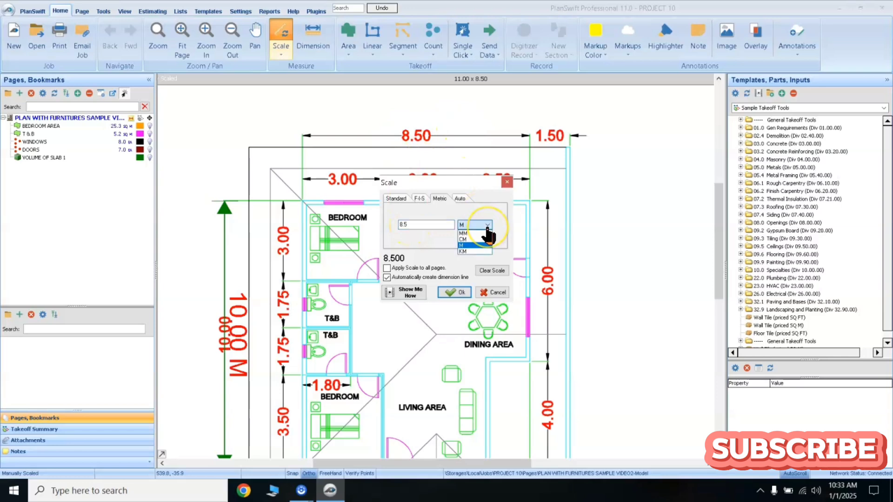
pyautogui.click(457, 293)
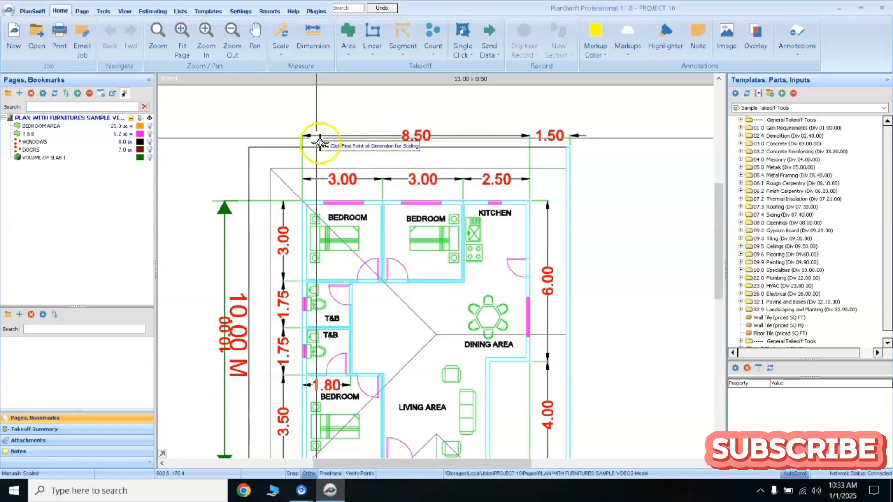
# - Calibrate the page scale by picking both arrowhead ends of the horizontal 8.50 dimension above the plan
pyautogui.scroll(5, 313, 133)
pyautogui.scroll(-2, 269, 131)
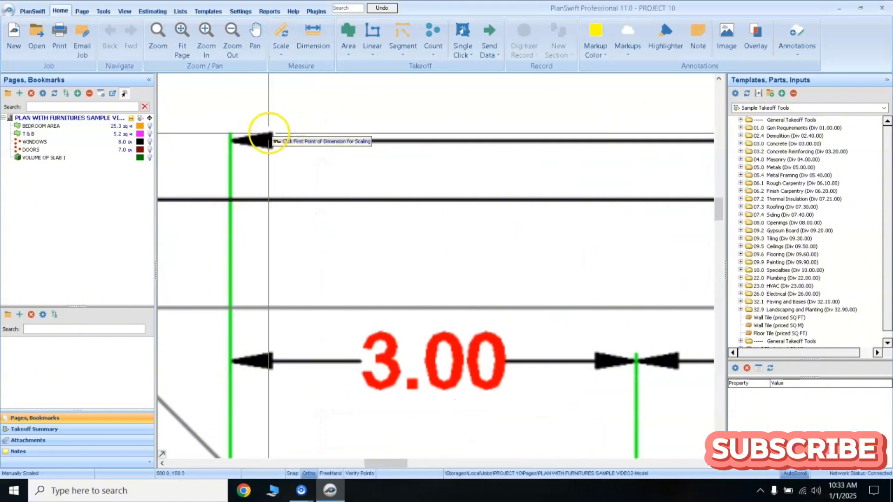
pyautogui.click(231, 141)
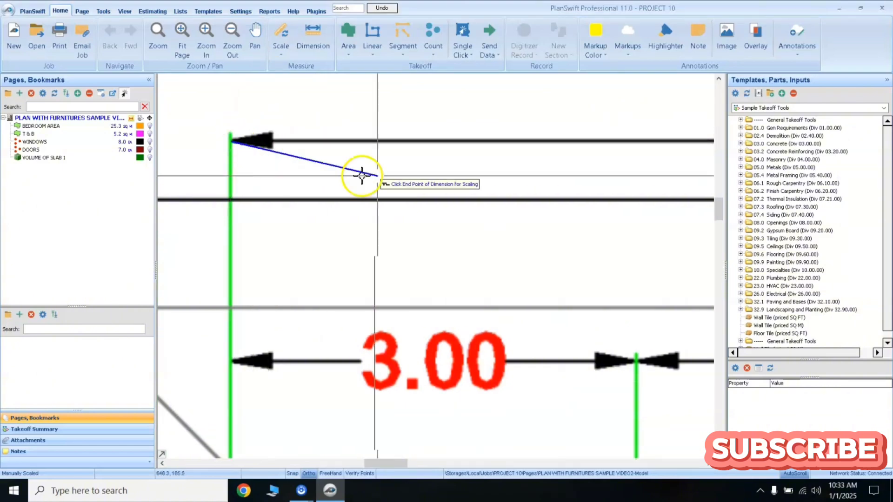
pyautogui.scroll(-3, 381, 175)
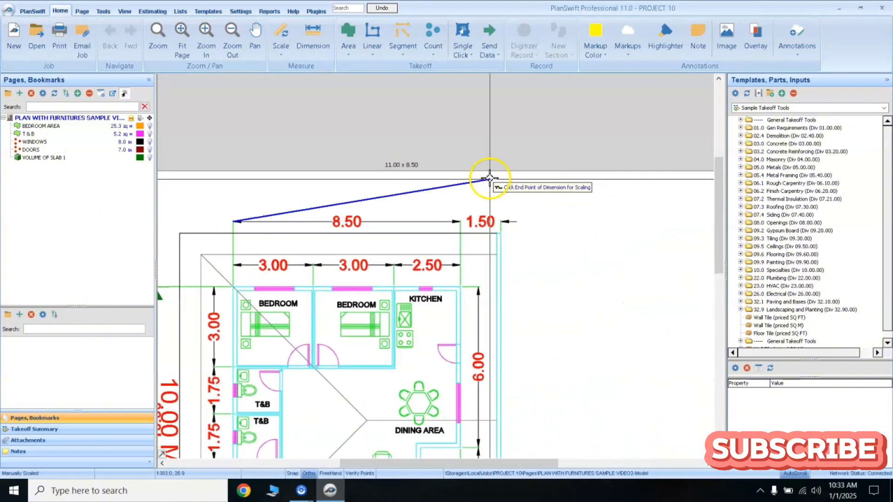
pyautogui.scroll(4, 470, 219)
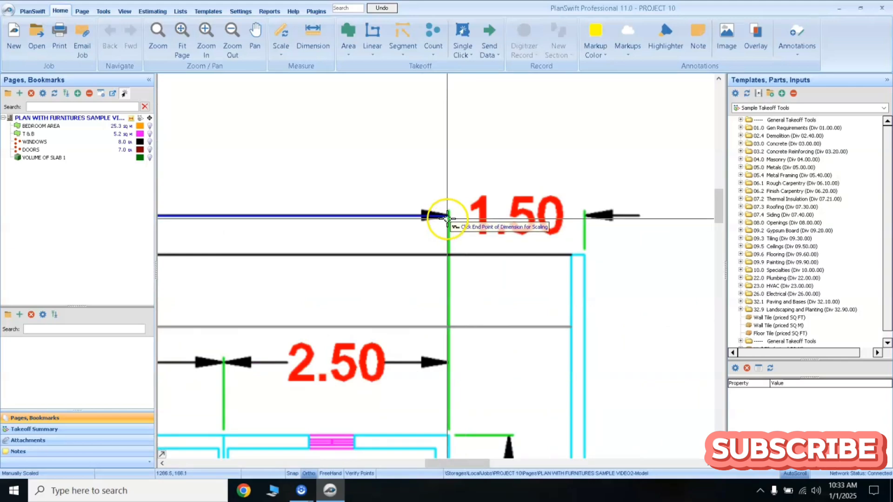
pyautogui.click(448, 216)
pyautogui.scroll(-6, 344, 259)
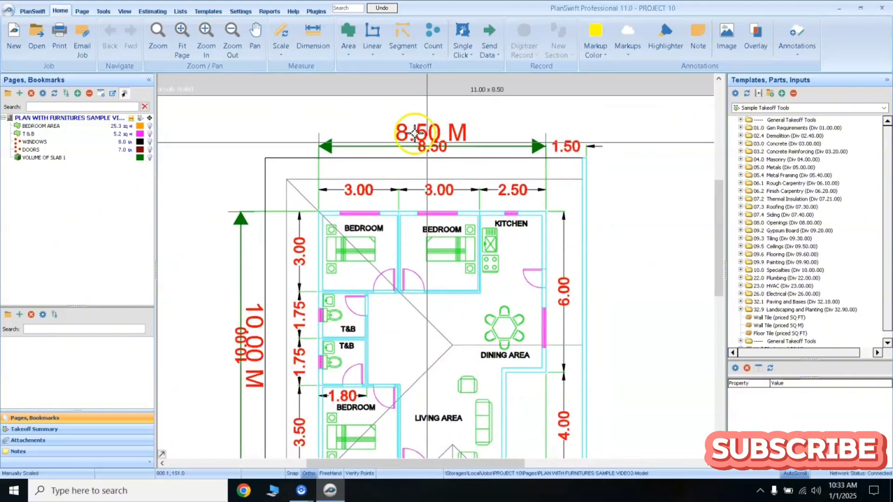
# - Delete the green 8.50 M and 10.00 M scale dimension lines from the floor plan
pyautogui.click(389, 145)
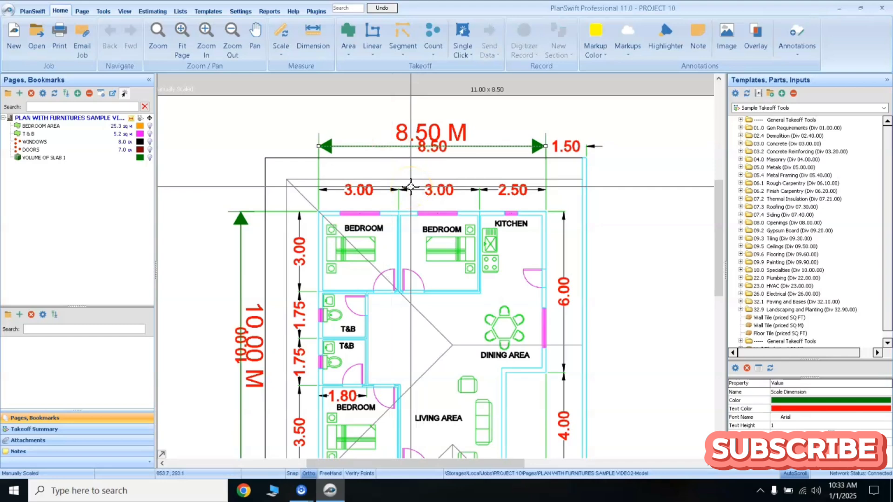
pyautogui.press('Delete')
pyautogui.click(479, 250)
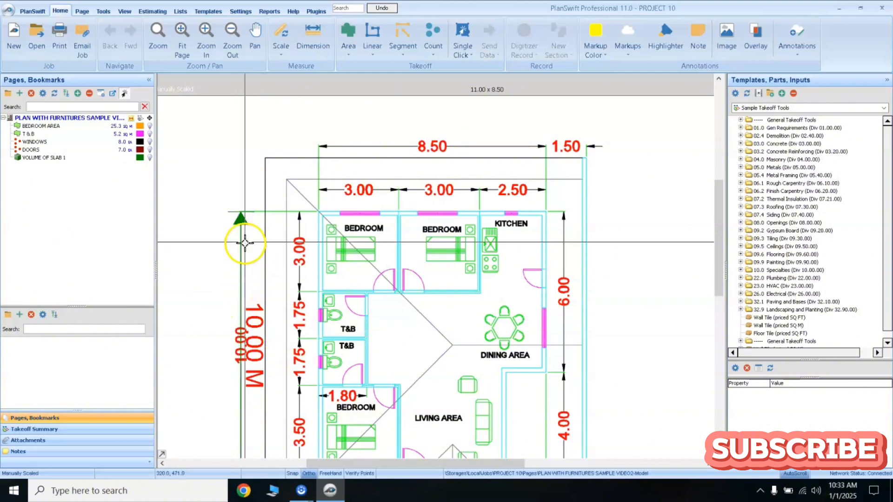
pyautogui.click(240, 215)
pyautogui.press('Delete')
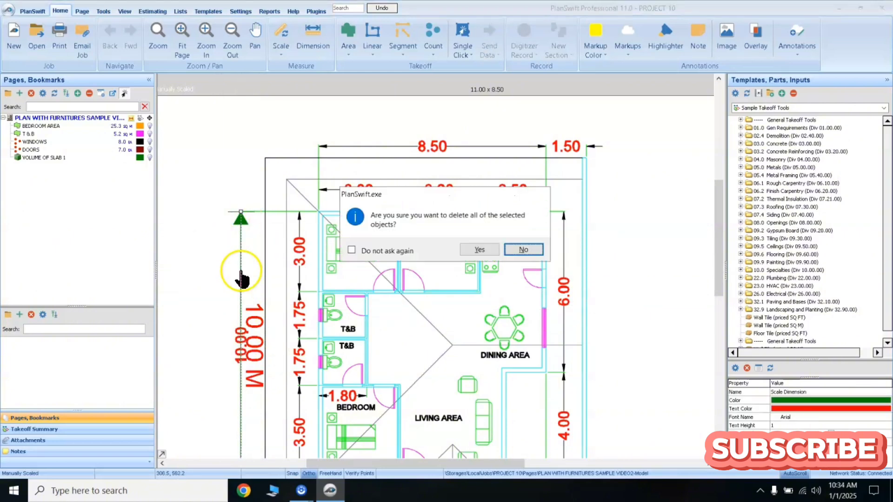
pyautogui.click(480, 250)
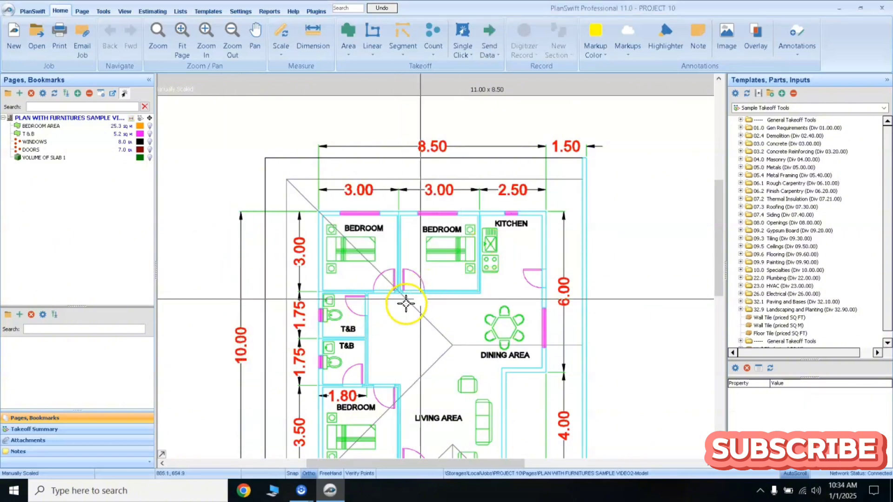
# - Create an area takeoff named BEDROOM AREA 1 for the upper-left bedroom, keeping the dark red colour and Solid fill
pyautogui.scroll(-1, 428, 297)
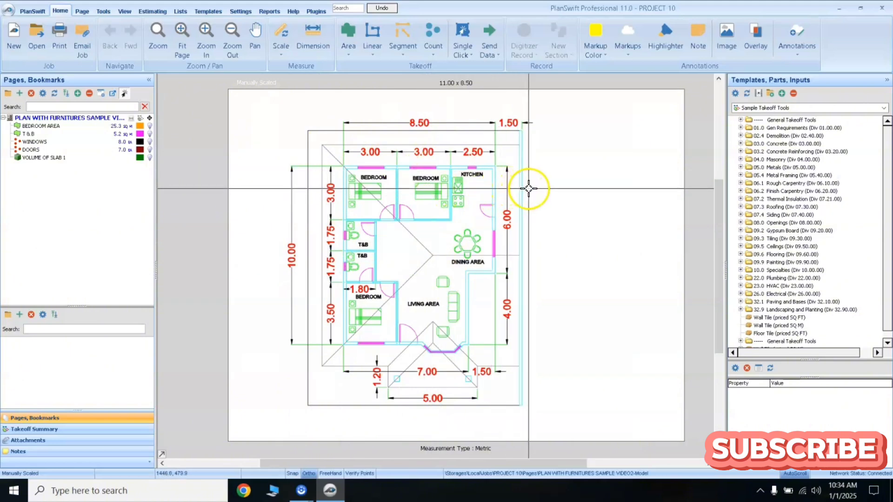
pyautogui.scroll(2, 527, 209)
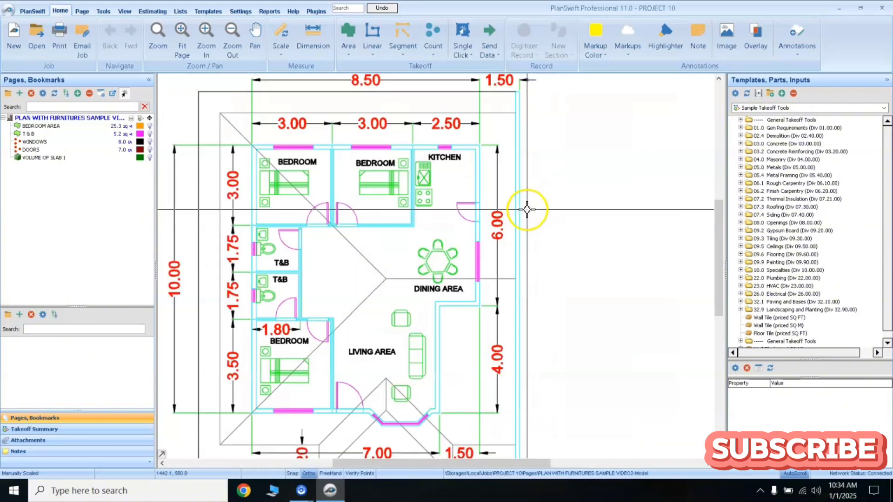
pyautogui.scroll(2, 455, 191)
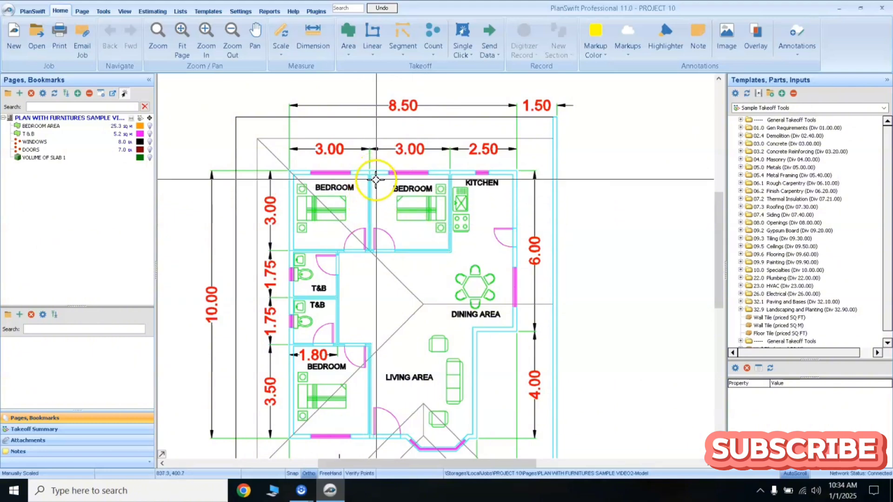
pyautogui.scroll(3, 324, 184)
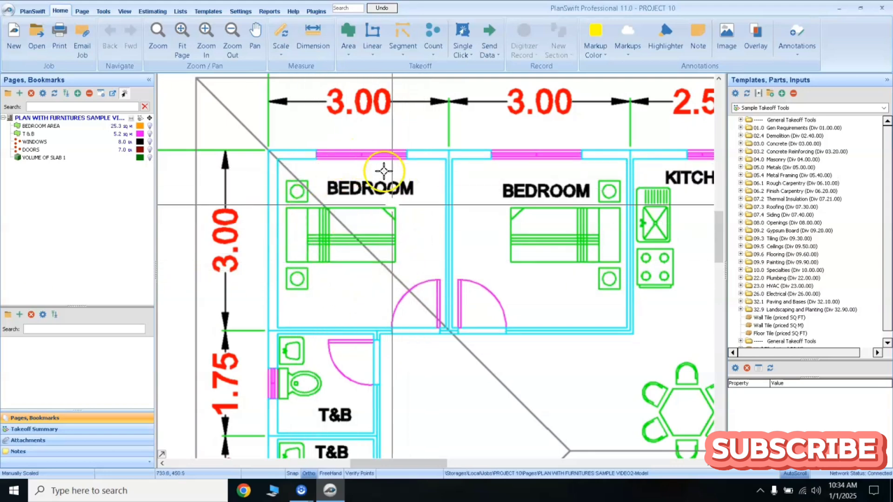
pyautogui.click(348, 37)
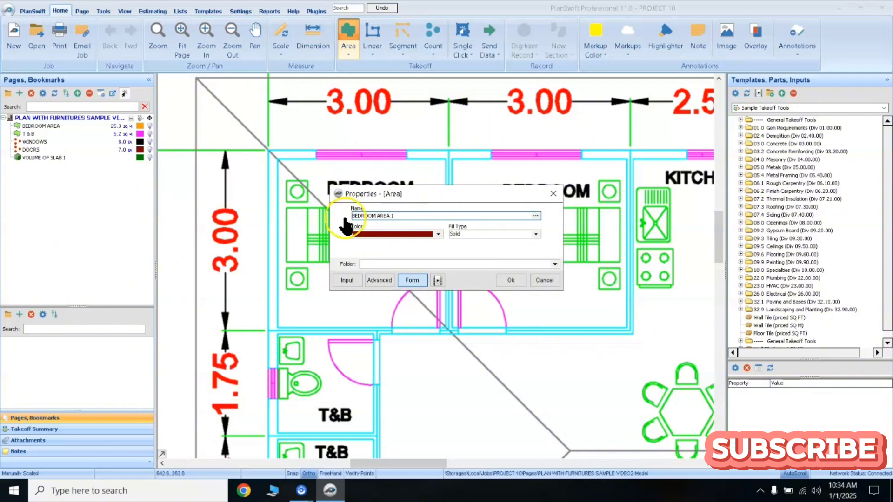
pyautogui.click(512, 281)
# - Trace the upper-left bedroom through its four inner wall corners and stop recording the area
pyautogui.scroll(-1, 465, 261)
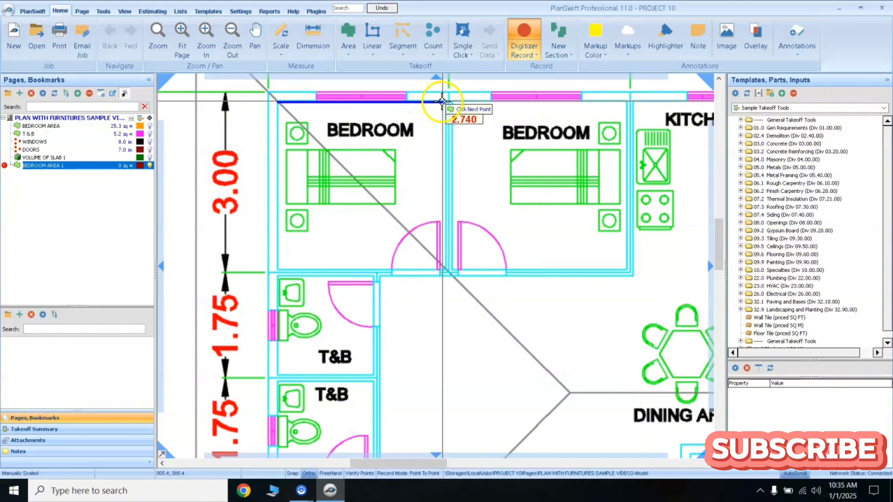
pyautogui.click(445, 101)
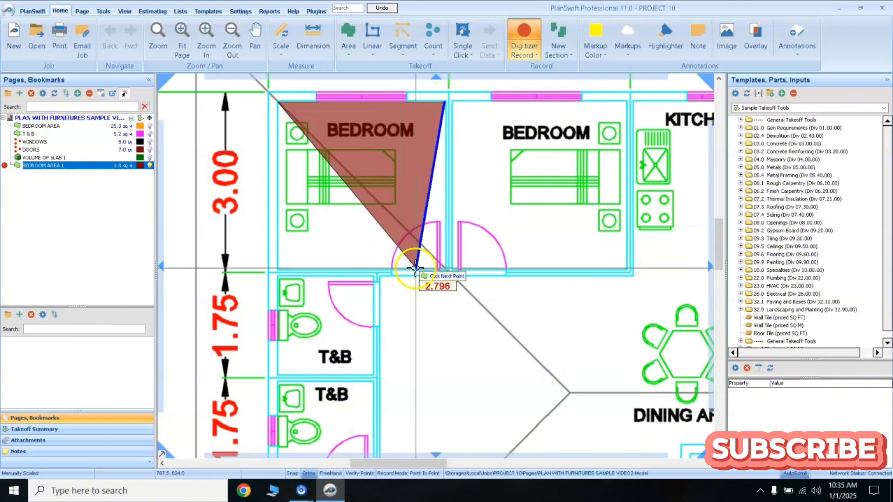
pyautogui.click(443, 268)
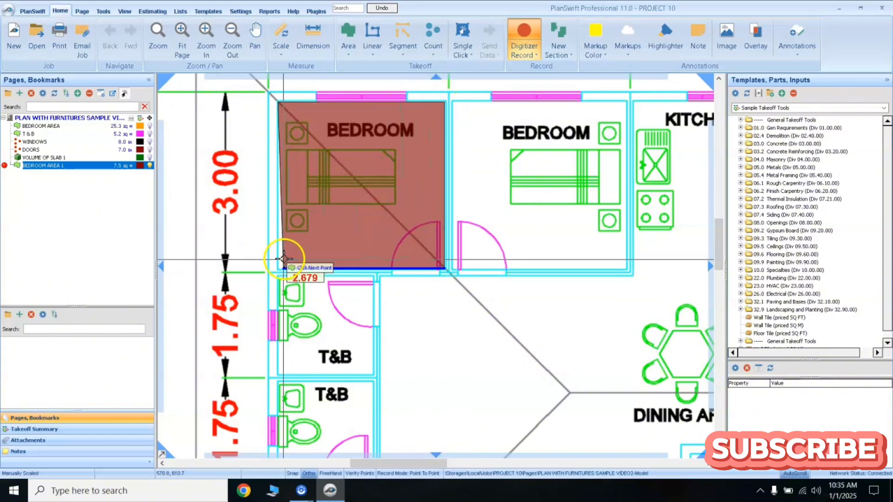
pyautogui.click(278, 267)
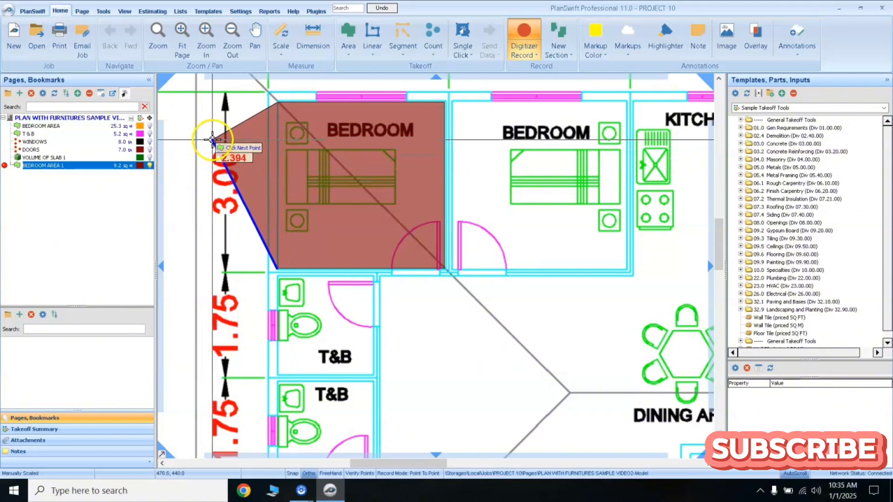
pyautogui.rightClick(247, 126)
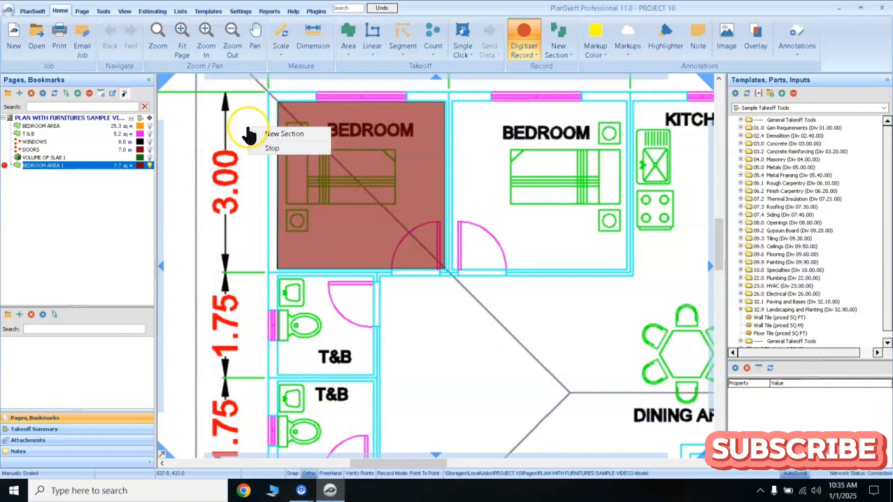
pyautogui.click(272, 149)
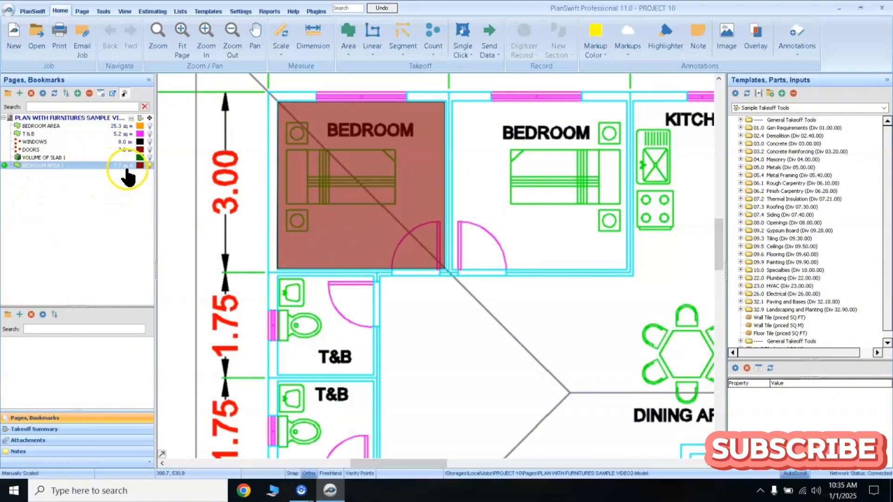
# - Show the takeoff legend on the floor plan page
pyautogui.scroll(-5, 308, 242)
pyautogui.scroll(2, 409, 223)
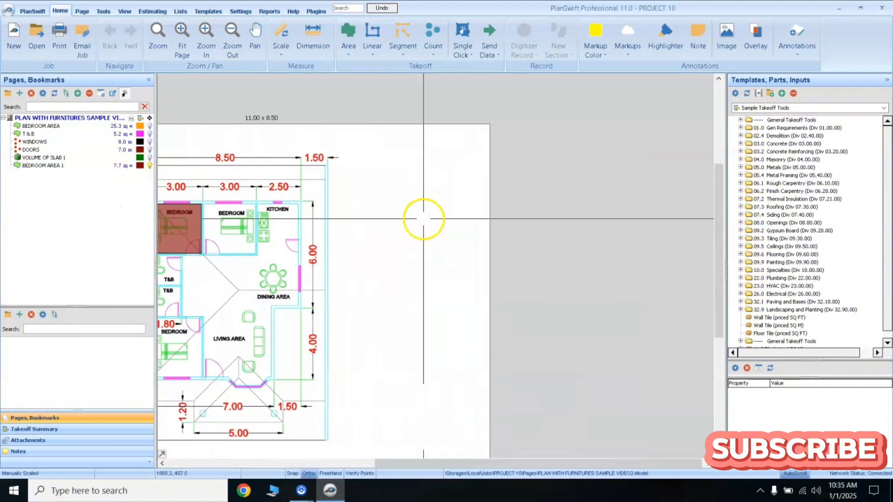
pyautogui.scroll(2, 337, 246)
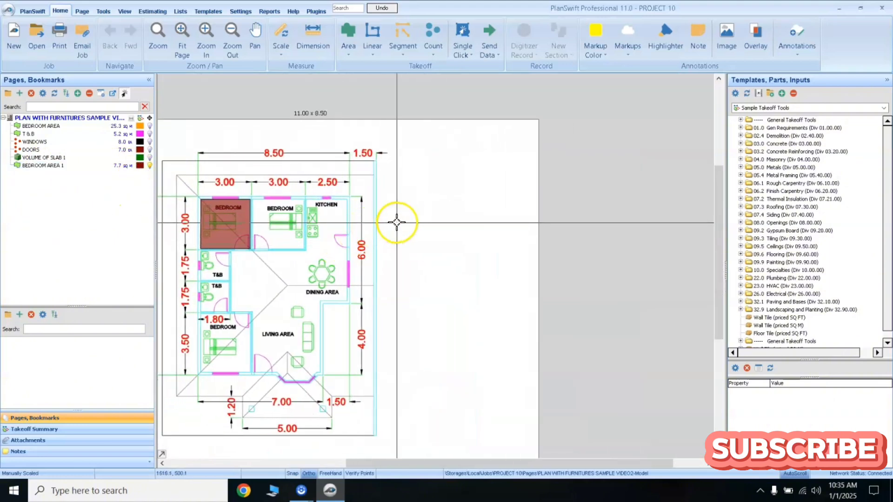
pyautogui.scroll(2, 418, 222)
pyautogui.rightClick(418, 223)
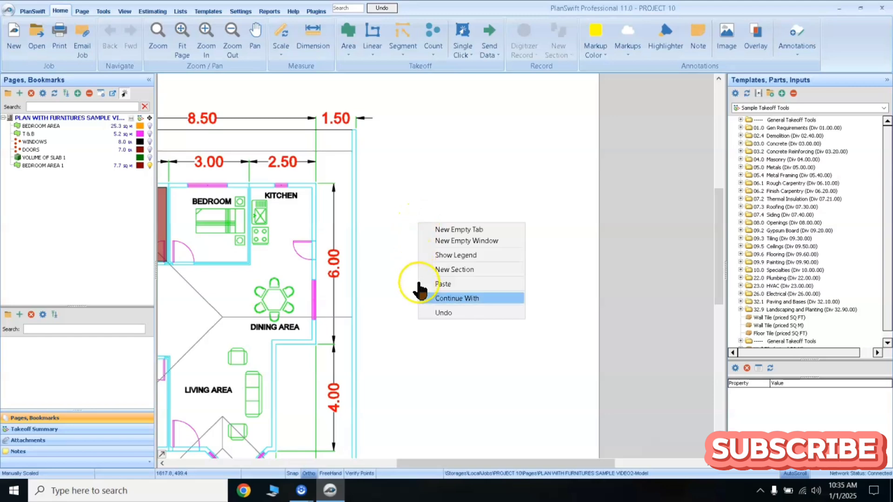
pyautogui.click(453, 257)
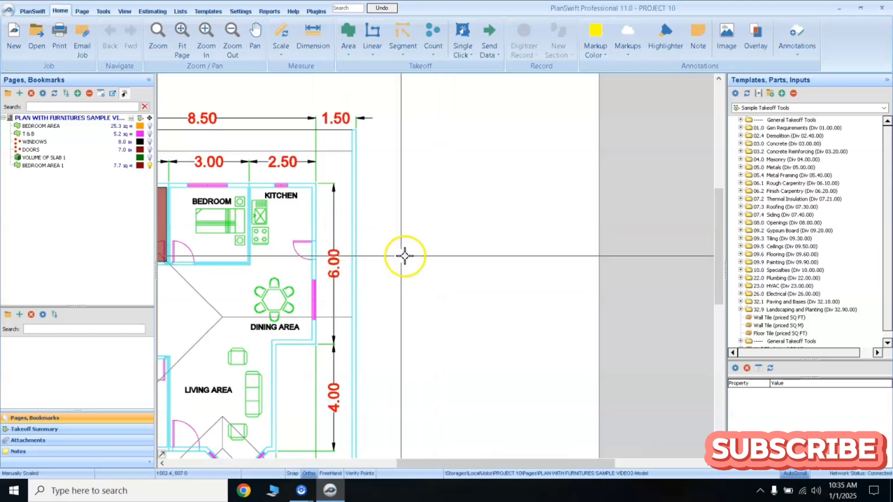
# - Move the legend from the page's lower-left corner to the blank area right of the floor plan, beside the kitchen, and deselect it
pyautogui.scroll(-2, 379, 258)
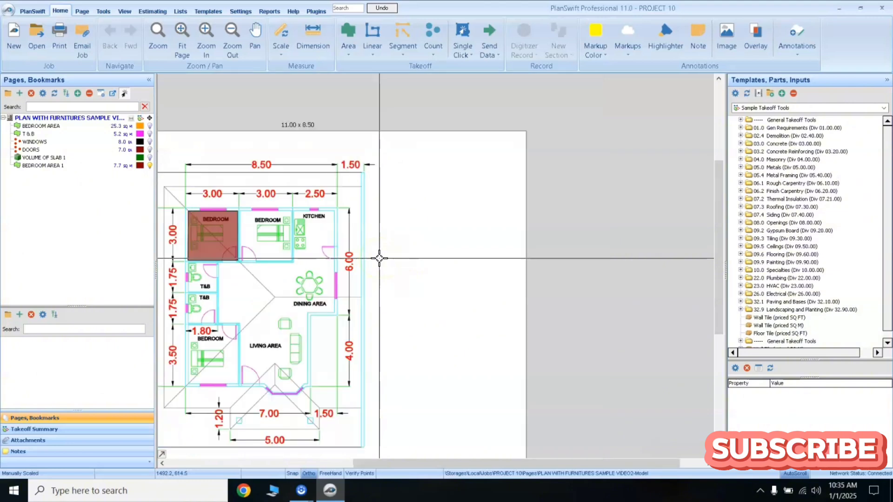
pyautogui.click(309, 295)
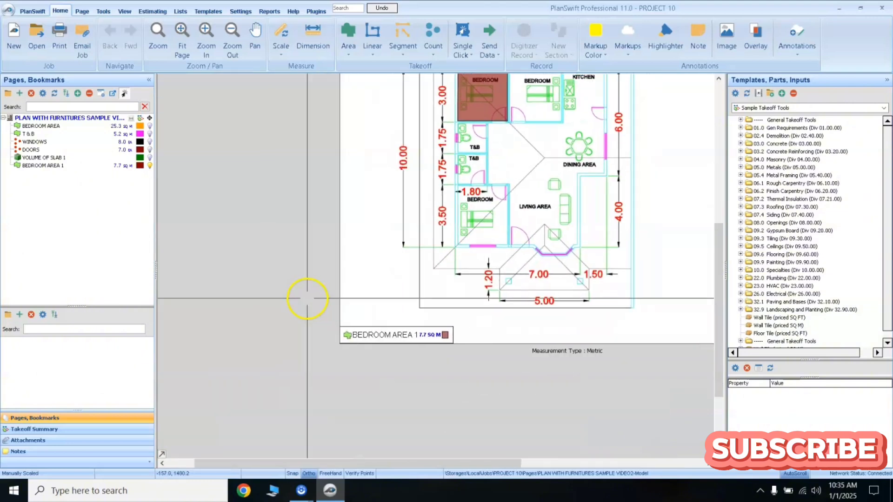
pyautogui.click(390, 322)
pyautogui.scroll(2, 390, 322)
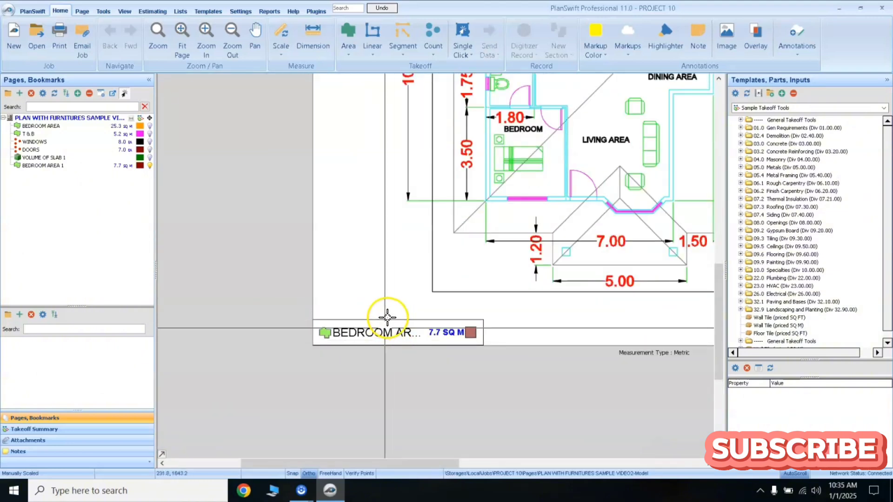
pyautogui.click(405, 325)
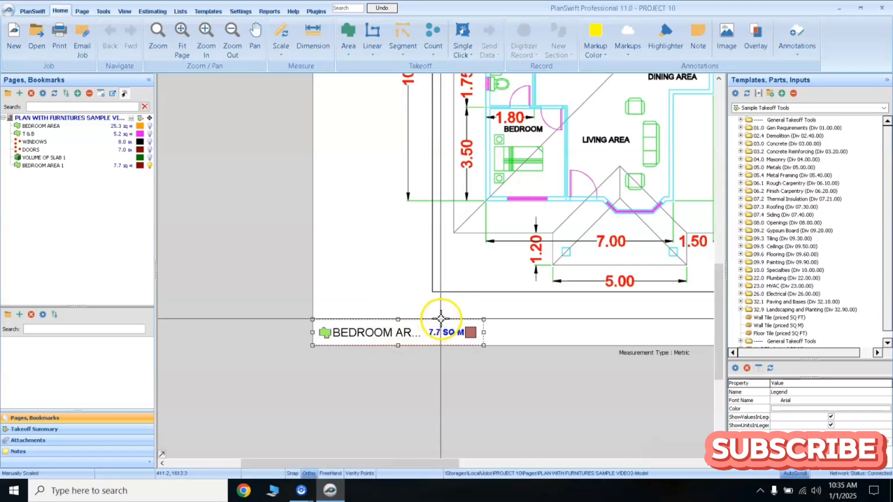
pyautogui.moveTo(438, 331); pyautogui.dragTo(578, 168)
pyautogui.scroll(-1, 579, 195)
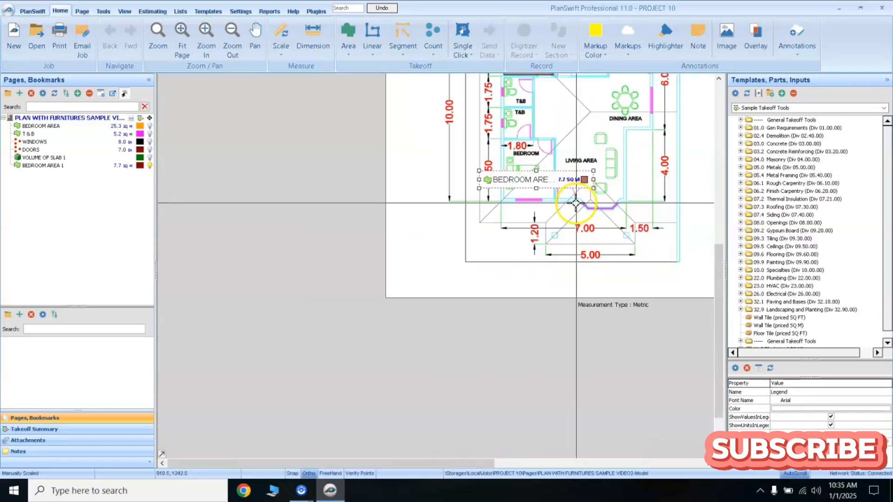
pyautogui.scroll(-1, 580, 195)
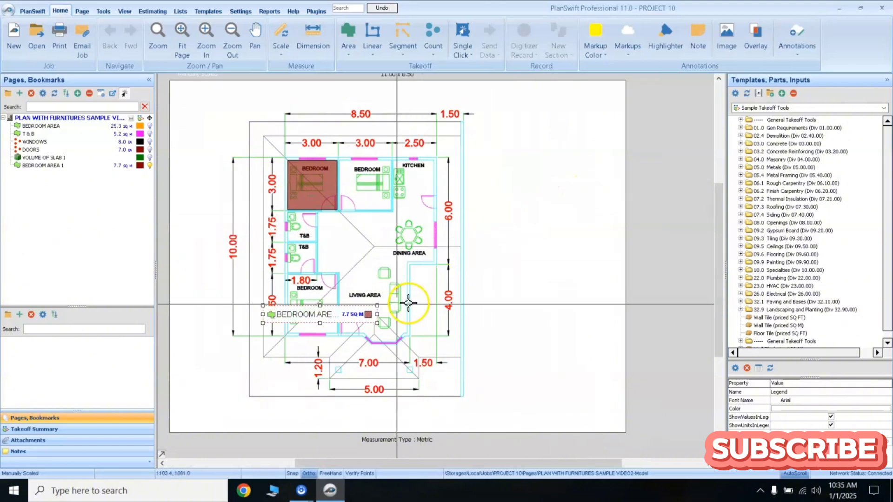
pyautogui.moveTo(366, 310); pyautogui.dragTo(568, 141)
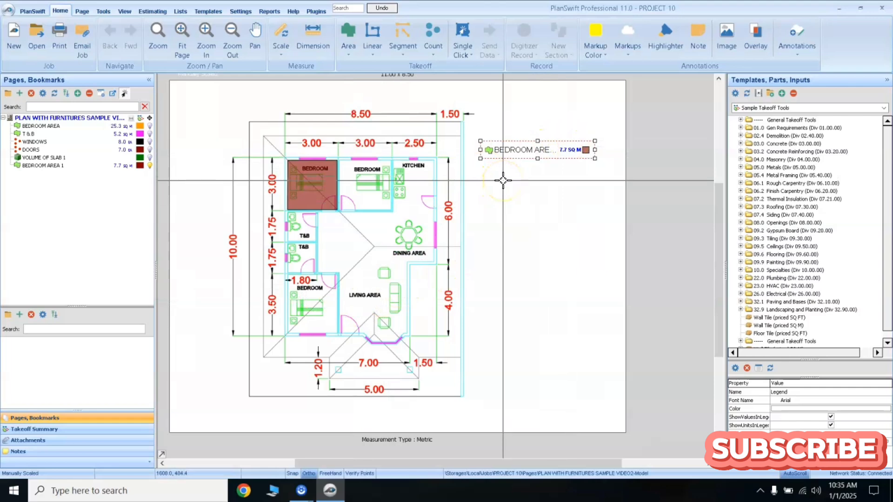
pyautogui.click(494, 175)
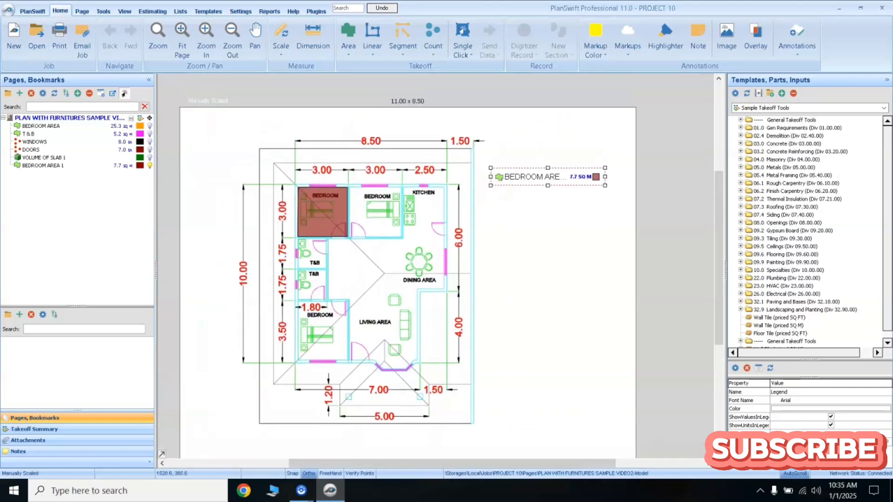
pyautogui.click(550, 199)
pyautogui.click(548, 201)
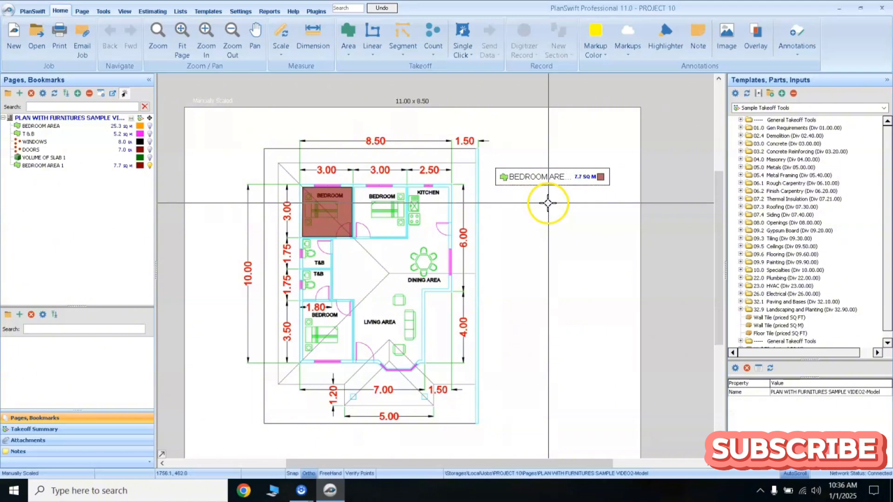
pyautogui.scroll(2, 492, 178)
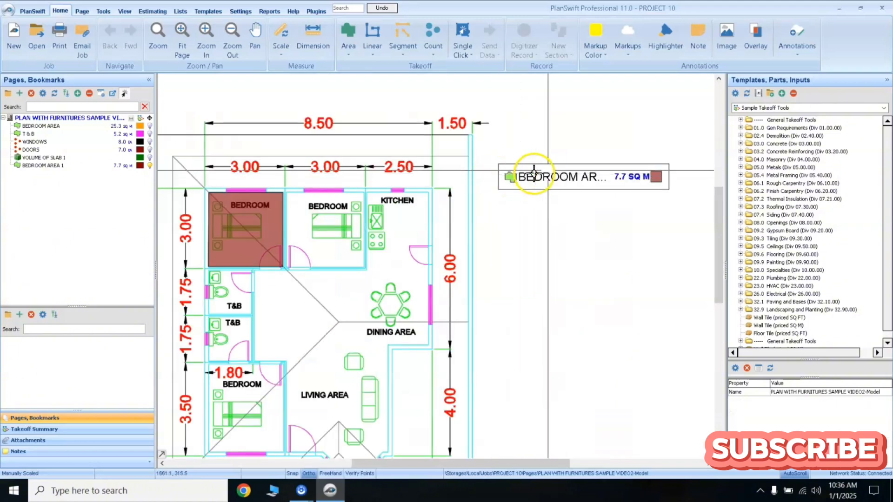
pyautogui.scroll(-2, 579, 179)
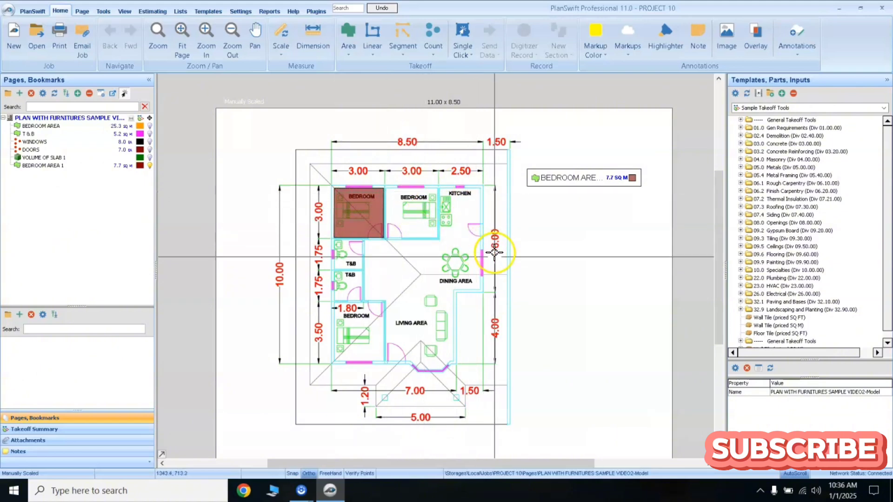
pyautogui.scroll(1, 496, 242)
pyautogui.scroll(-1, 497, 241)
pyautogui.scroll(1, 498, 241)
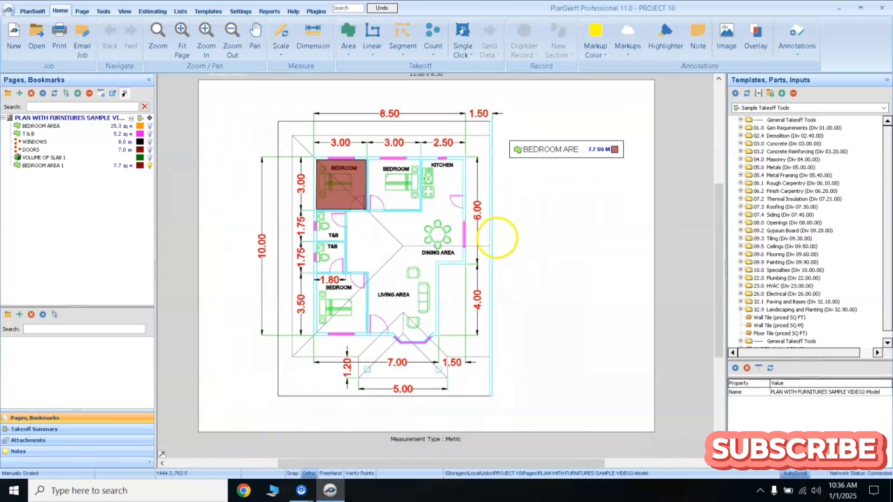
pyautogui.scroll(-1, 498, 239)
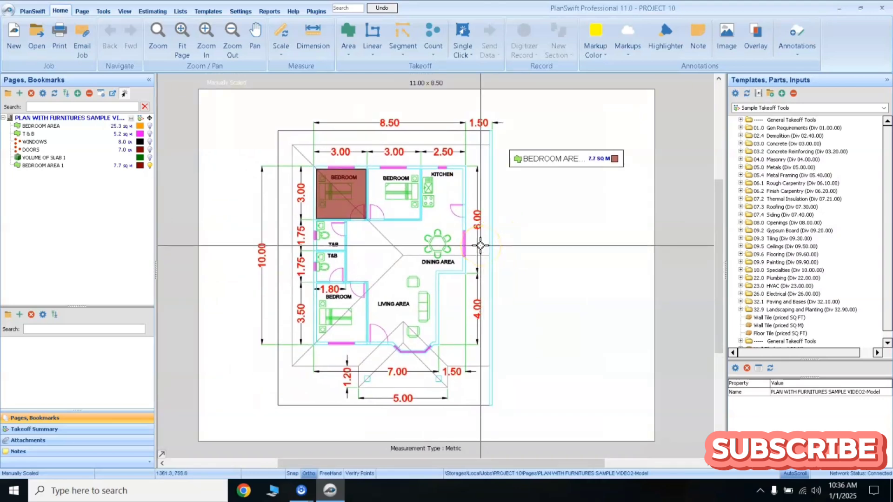
pyautogui.click(386, 221)
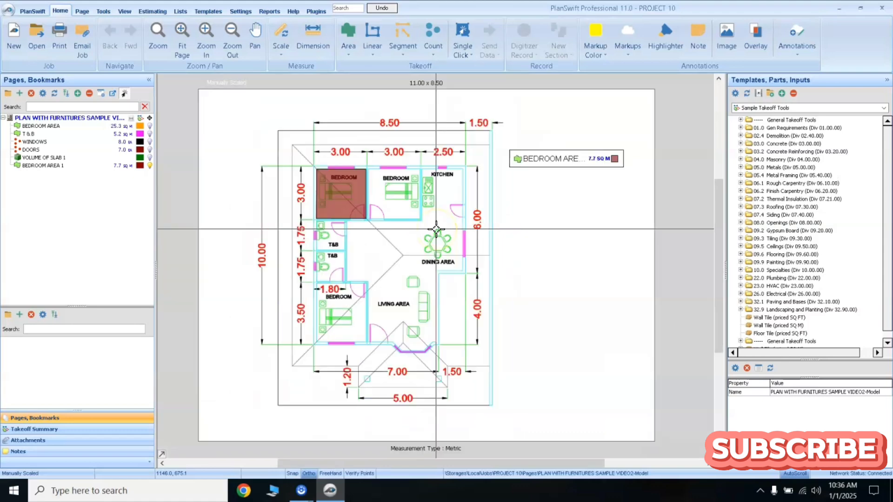
pyautogui.click(433, 211)
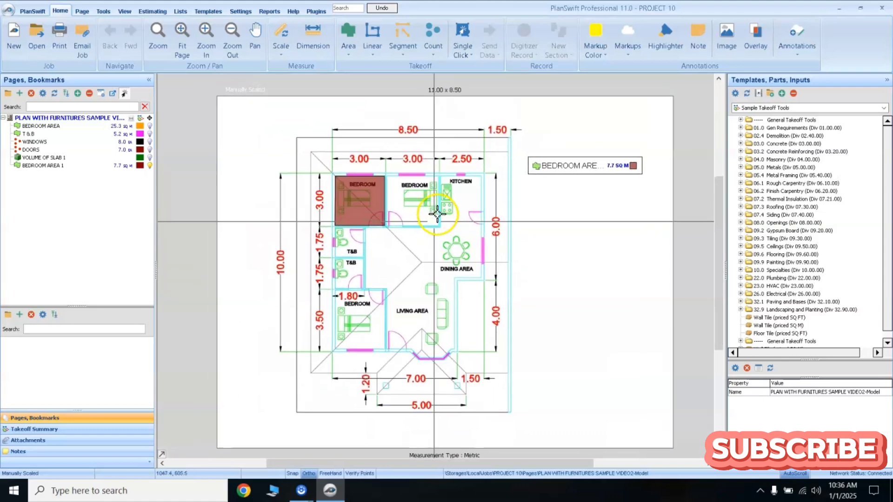
pyautogui.click(452, 231)
pyautogui.click(460, 223)
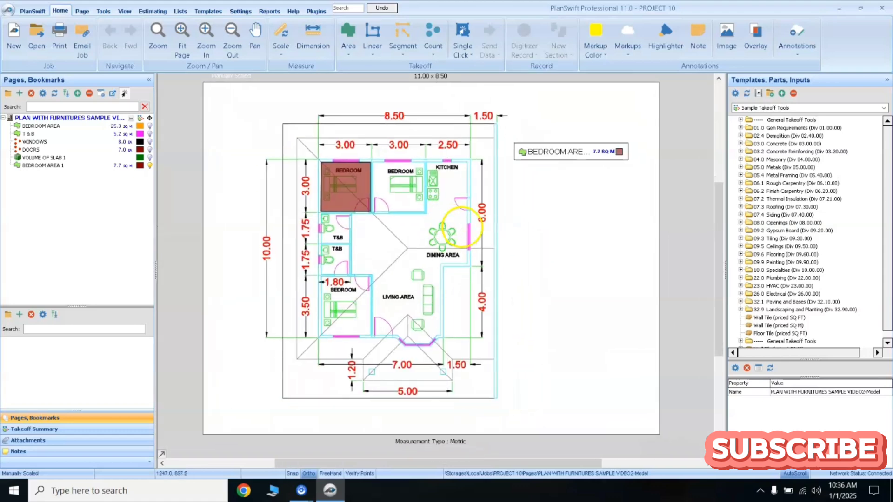
pyautogui.click(475, 233)
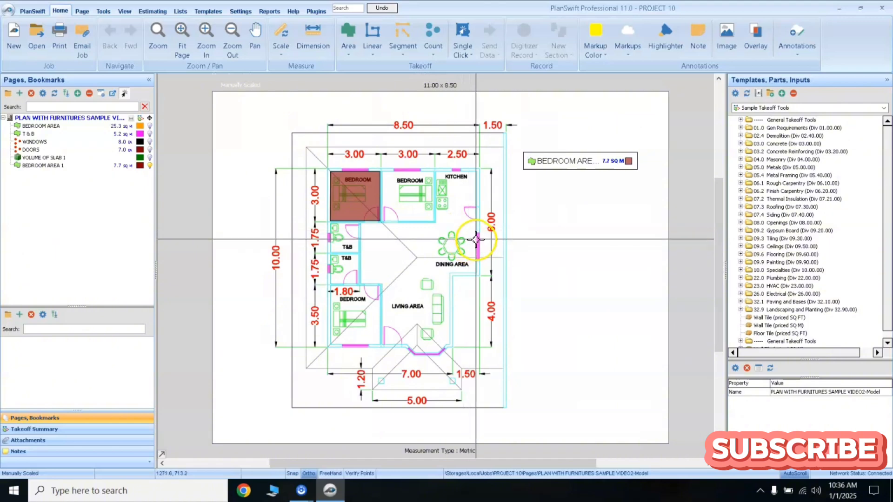
pyautogui.click(475, 223)
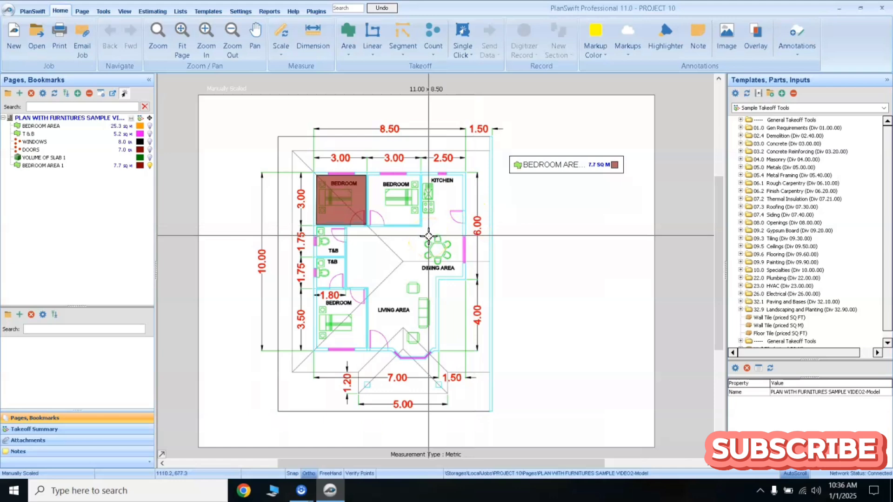
pyautogui.click(429, 234)
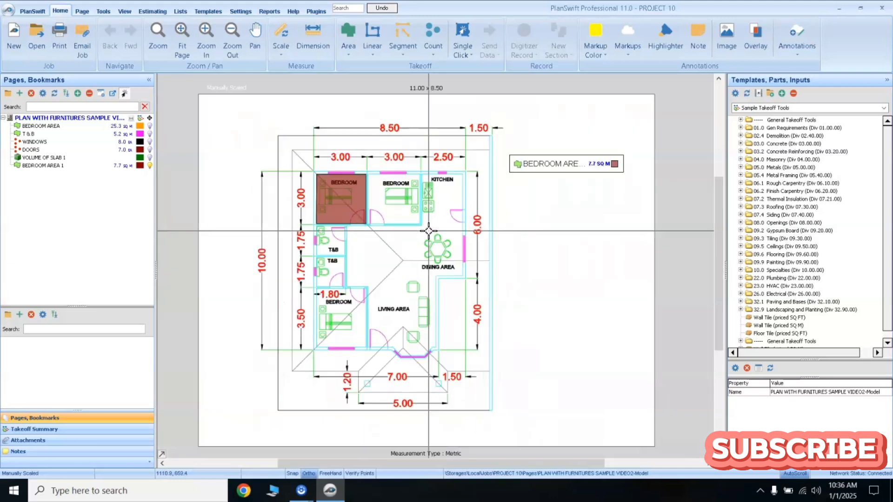
pyautogui.click(415, 228)
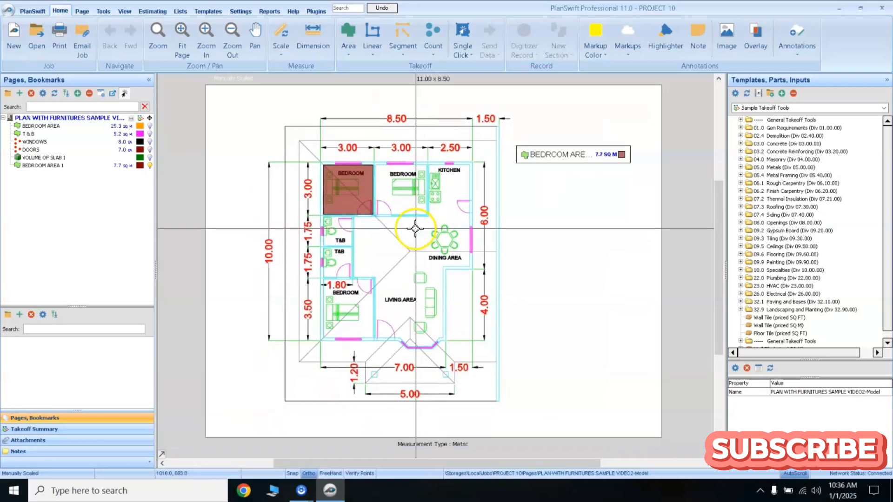